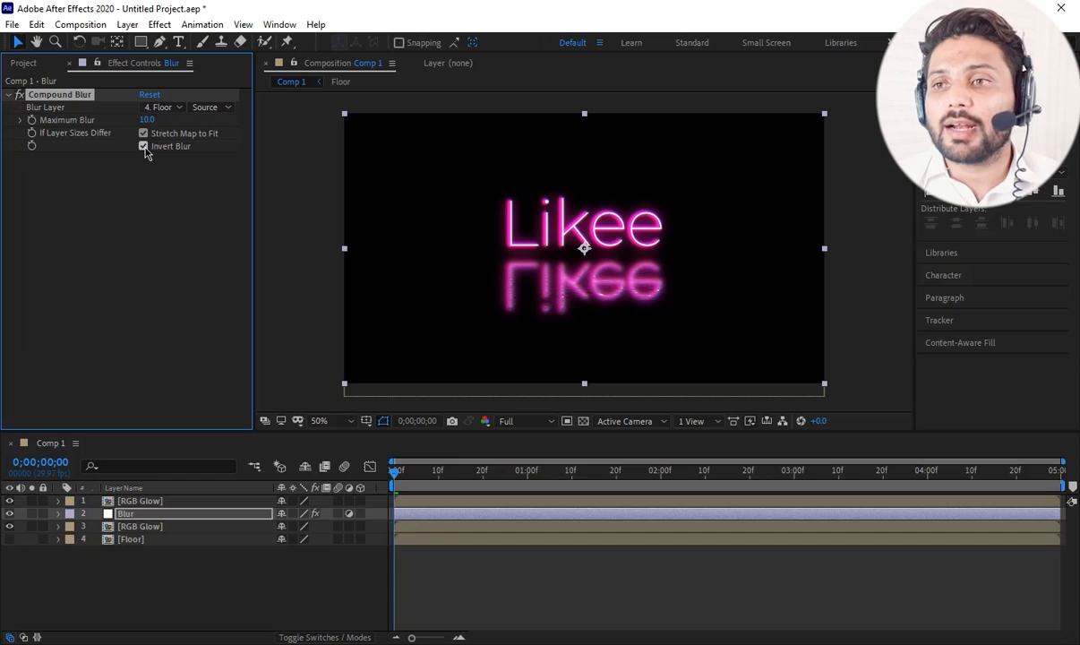
Add a new adjustment layer above the topmost RGB Glow layer
{"action": "scroll", "coordinate": [595, 301], "scroll_direction": "up", "scroll_amount": 1}
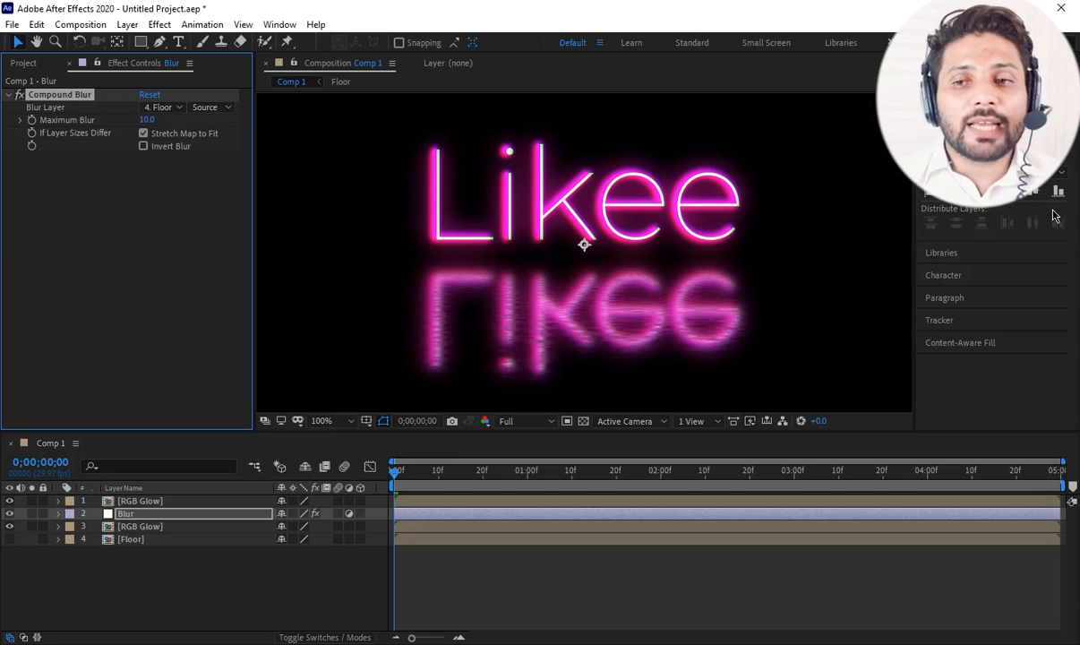
{"action": "left_click", "coordinate": [143, 501]}
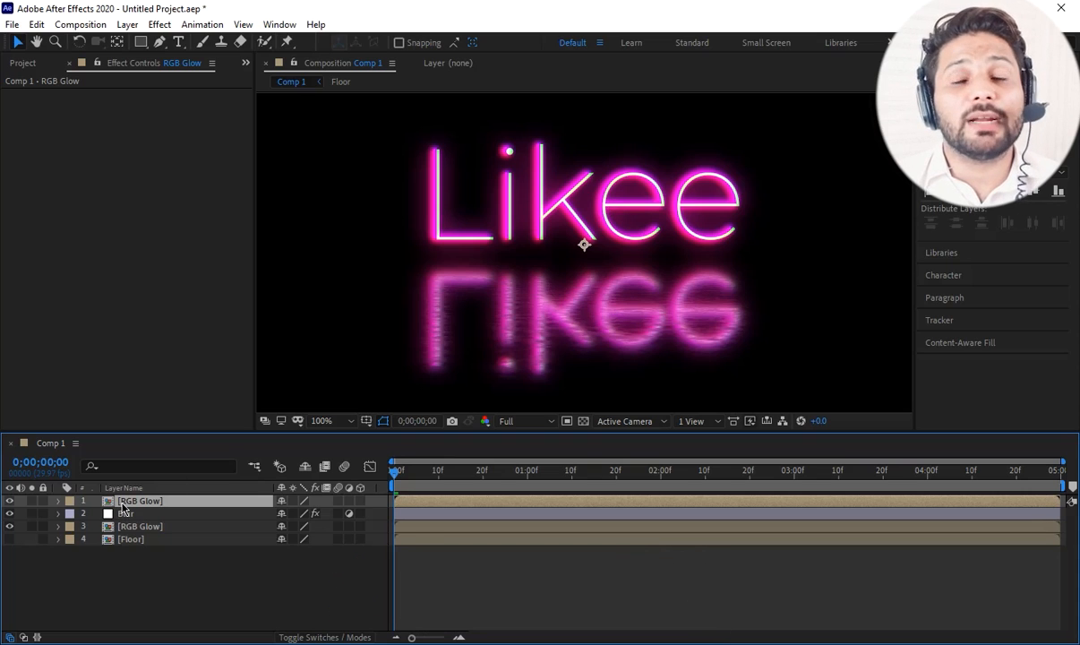
{"action": "left_click", "coordinate": [126, 27]}
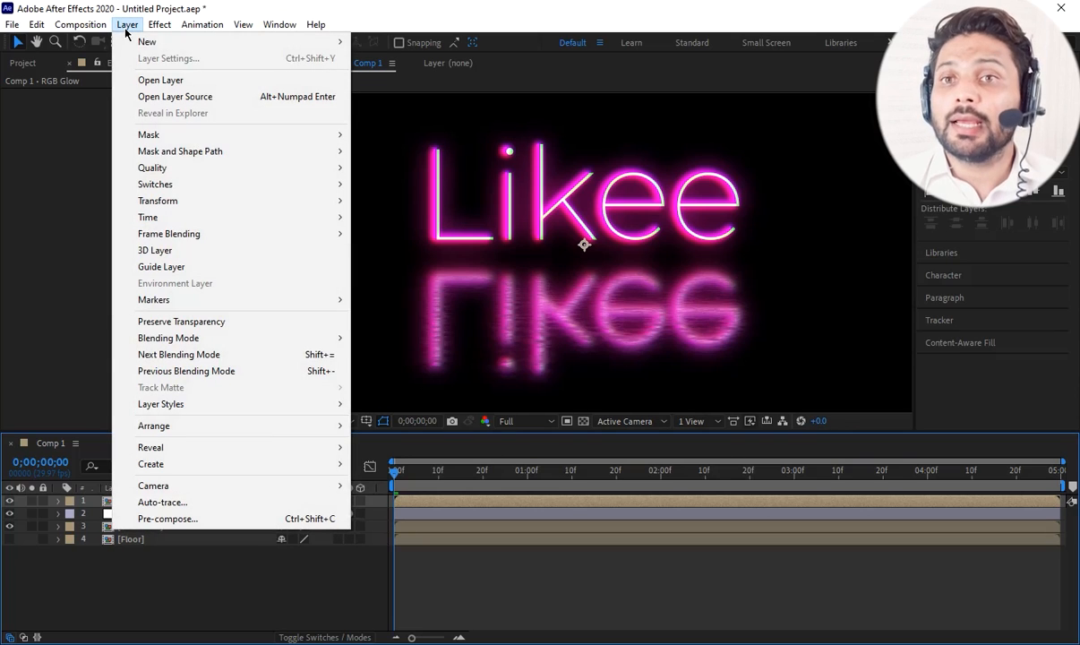
{"action": "mouse_move", "coordinate": [144, 41]}
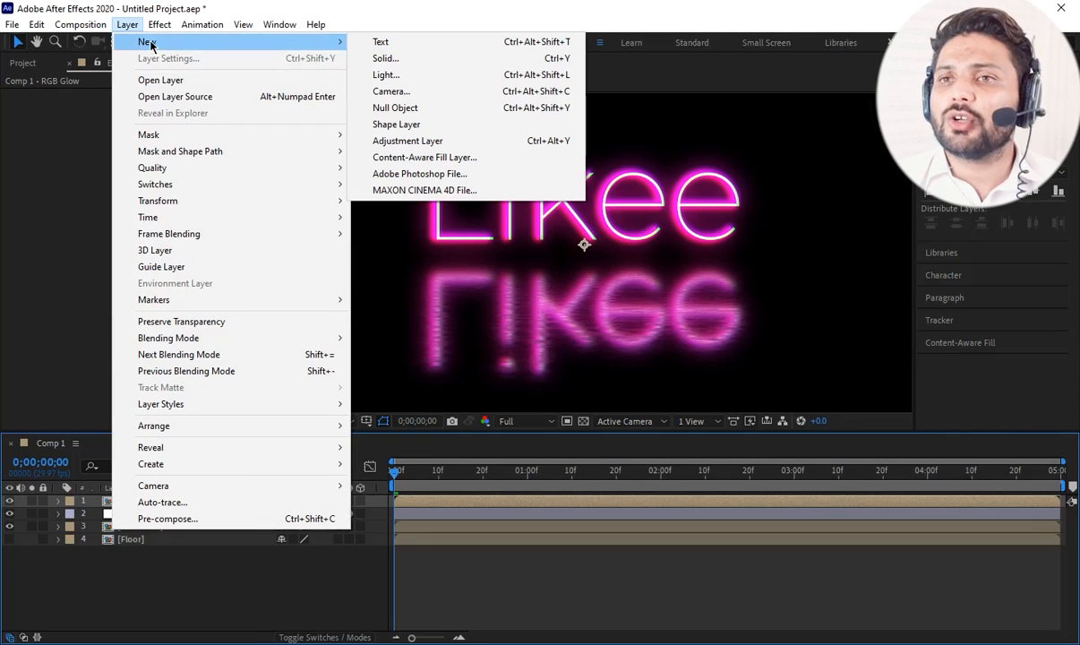
{"action": "left_click", "coordinate": [490, 143]}
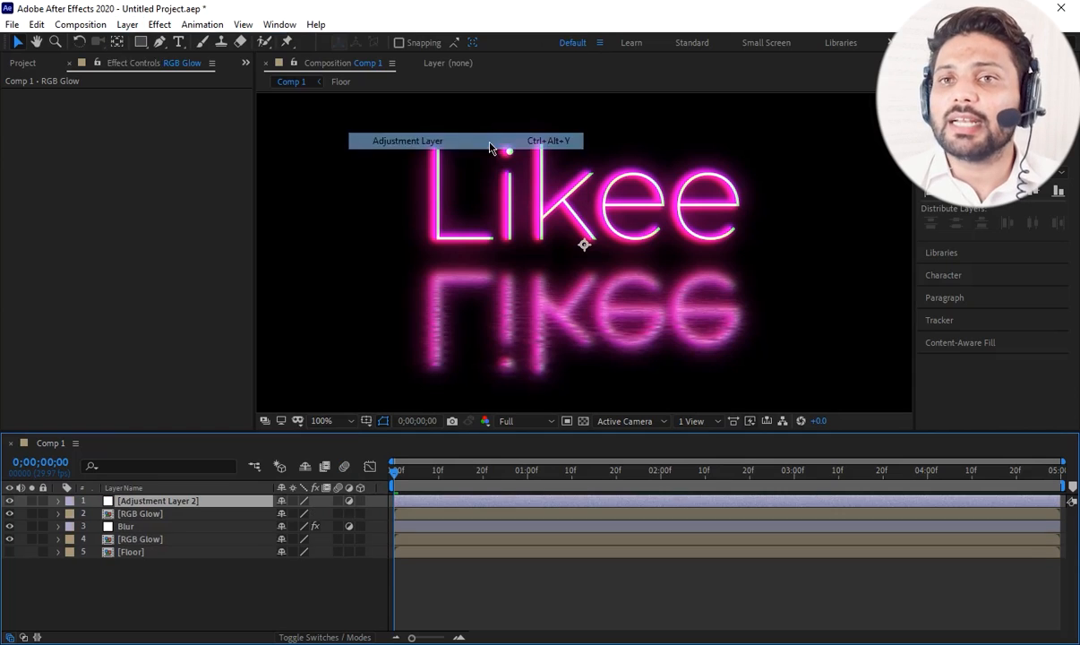
Apply the Noise effect to the new adjustment layer and set Amount of Noise to 8%
{"action": "left_click", "coordinate": [159, 25]}
{"action": "mouse_move", "coordinate": [202, 348]}
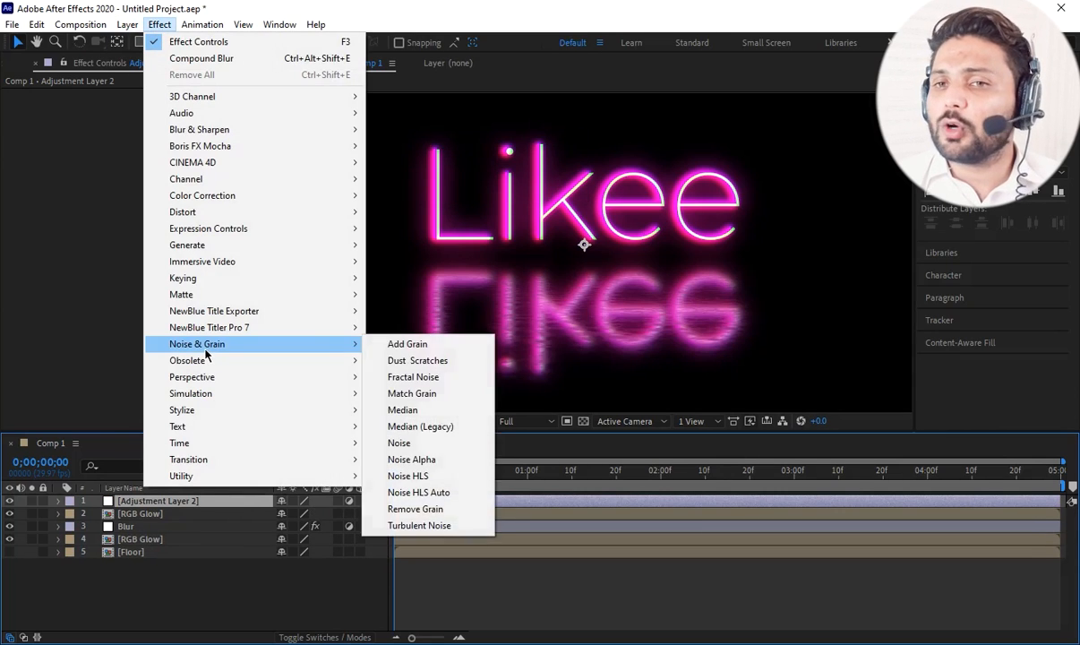
{"action": "left_click", "coordinate": [400, 443]}
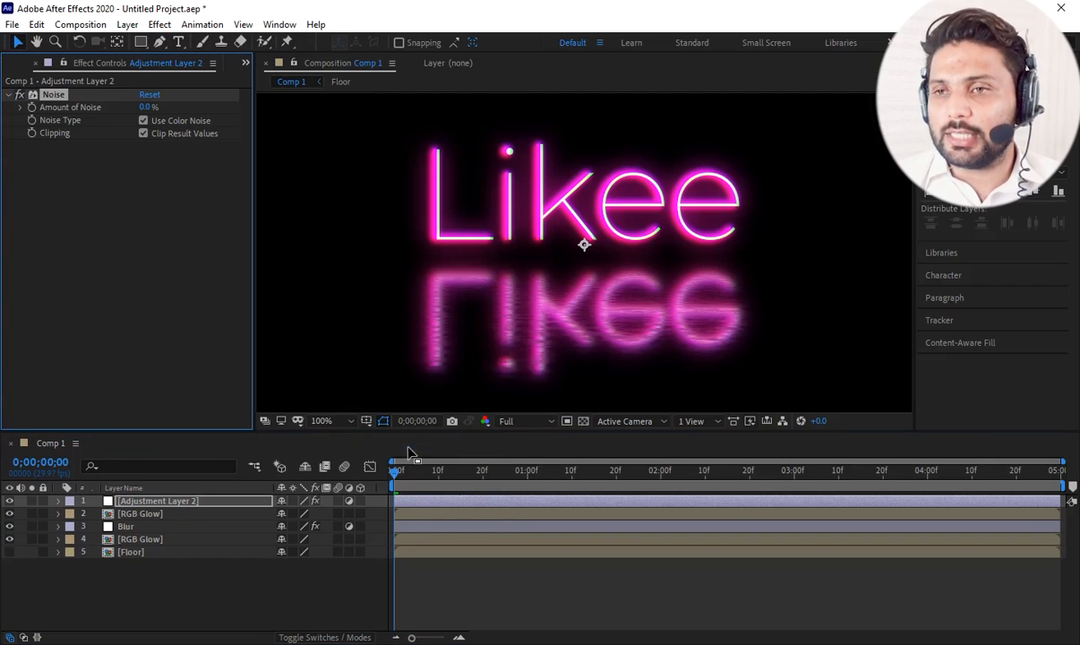
{"action": "left_click", "coordinate": [145, 106]}
{"action": "type", "text": "5"}
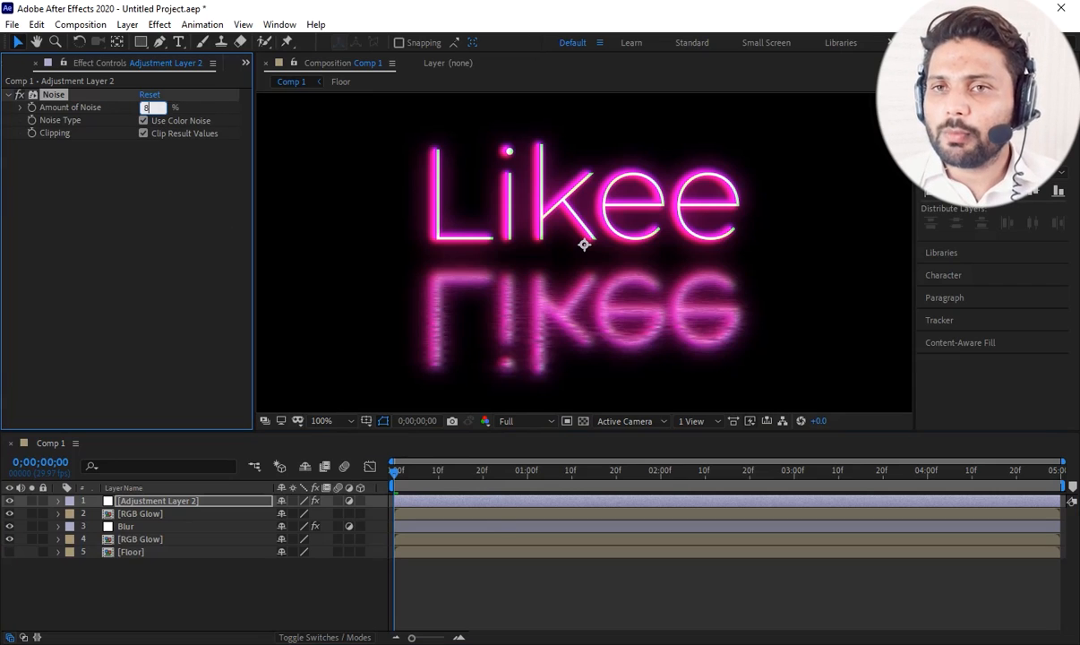
{"action": "key", "text": "Return"}
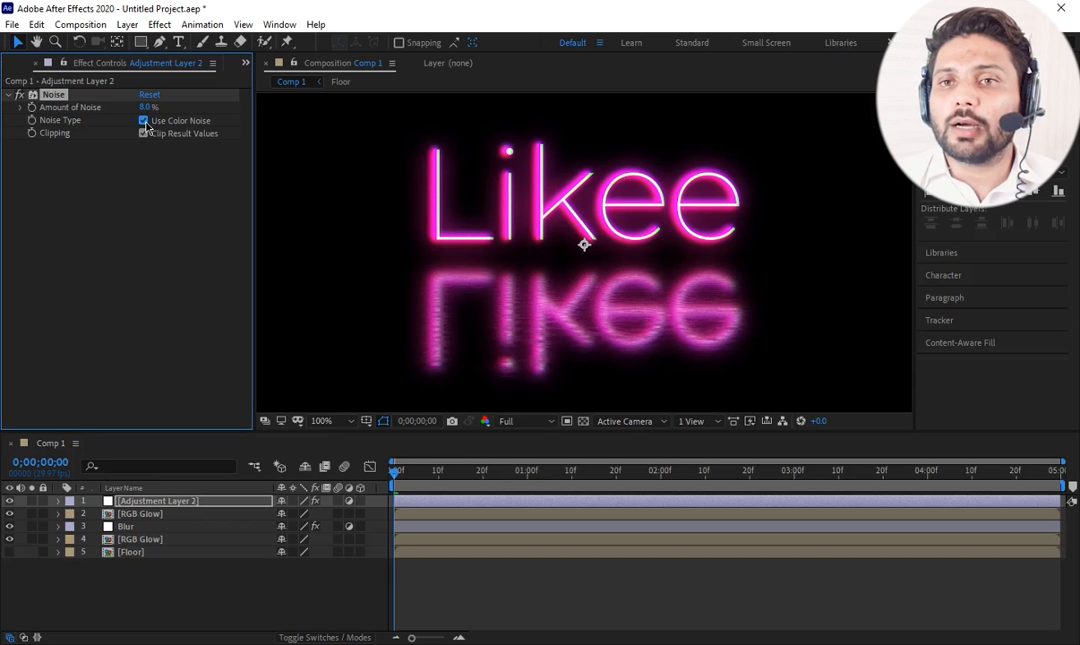
Turn off Use Color Noise for the Noise effect and inspect the grain on the text and its reflection
{"action": "left_click", "coordinate": [144, 120]}
{"action": "scroll", "coordinate": [579, 224], "scroll_direction": "up", "scroll_amount": 3}
{"action": "scroll", "coordinate": [578, 229], "scroll_direction": "down", "scroll_amount": 2}
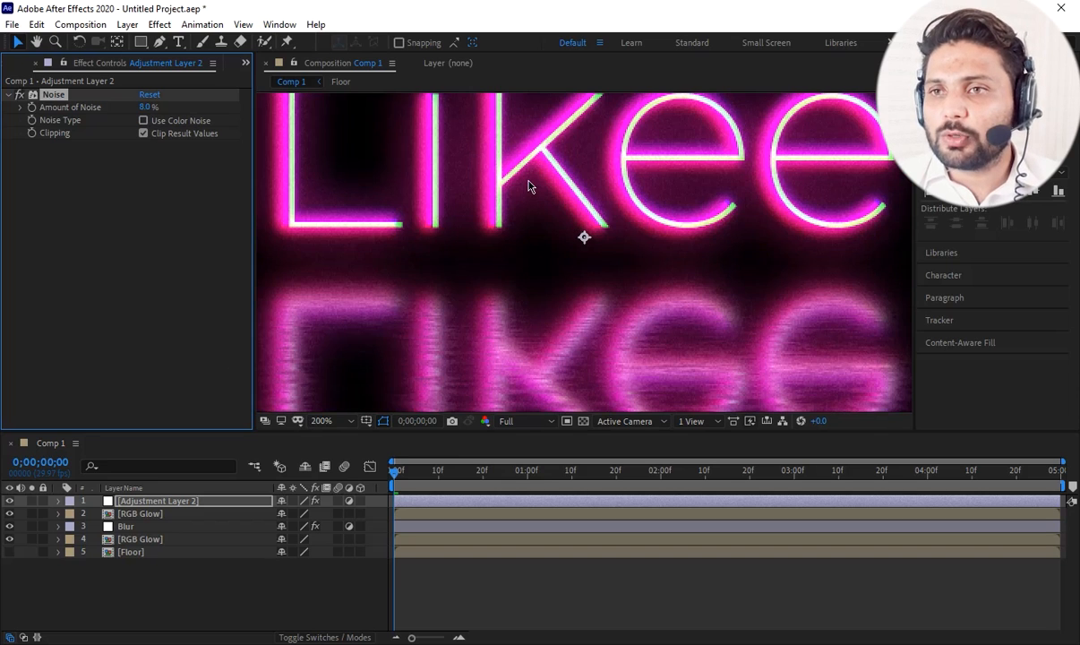
{"action": "scroll", "coordinate": [529, 185], "scroll_direction": "down", "scroll_amount": 2}
{"action": "scroll", "coordinate": [530, 187], "scroll_direction": "up", "scroll_amount": 2}
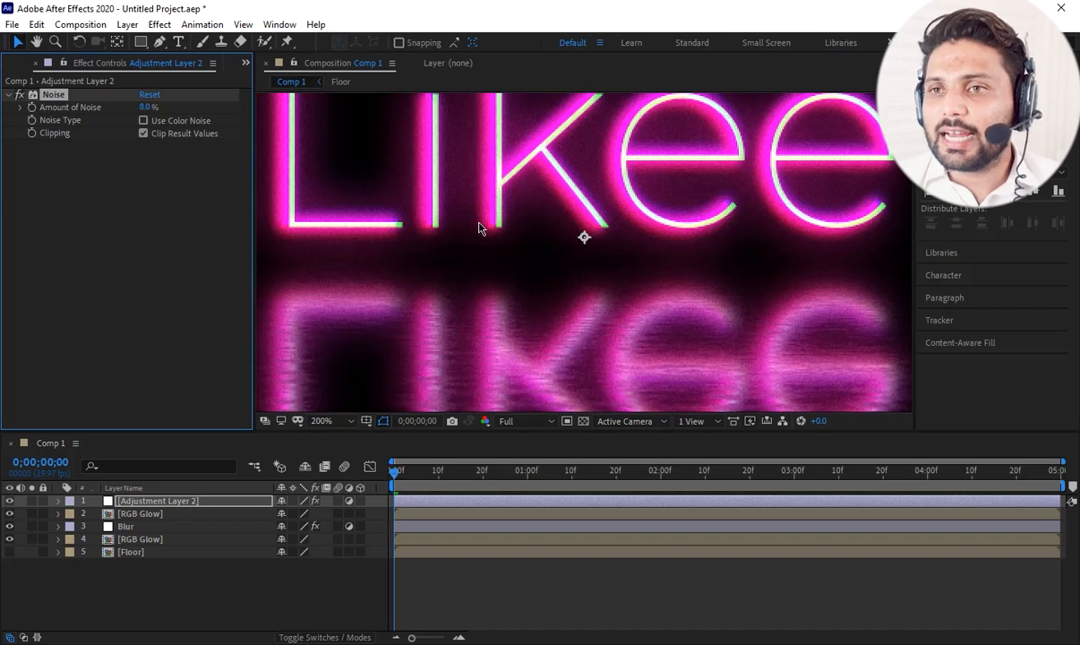
{"action": "scroll", "coordinate": [479, 228], "scroll_direction": "down", "scroll_amount": 2}
{"action": "left_click", "coordinate": [273, 572]}
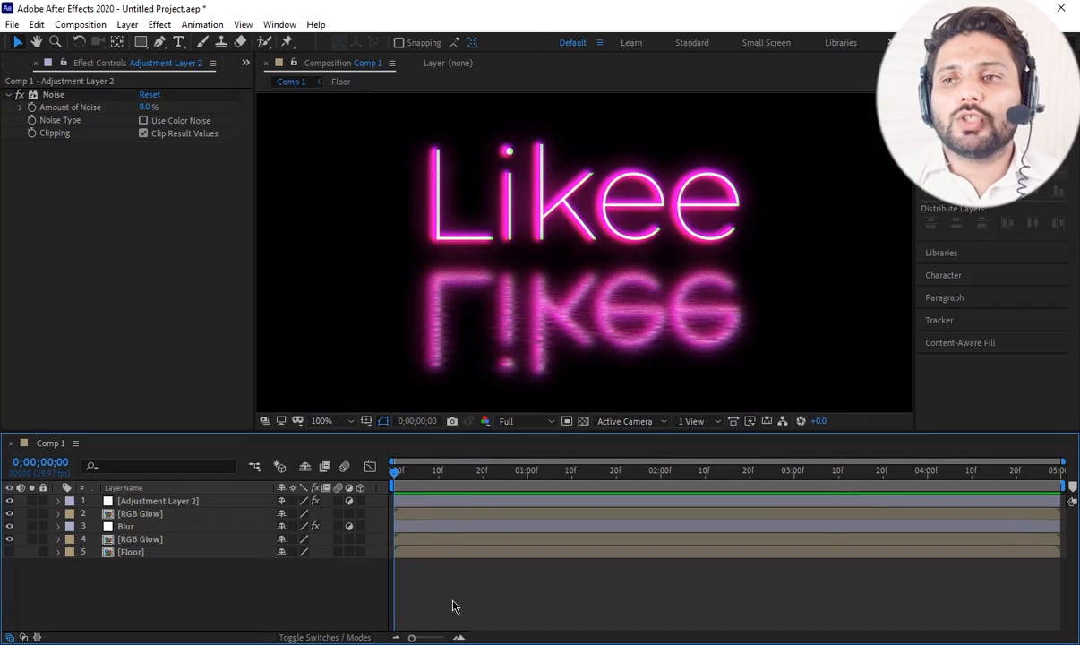
Preview the neon text animation and return to the first frame
{"action": "key", "text": "space"}
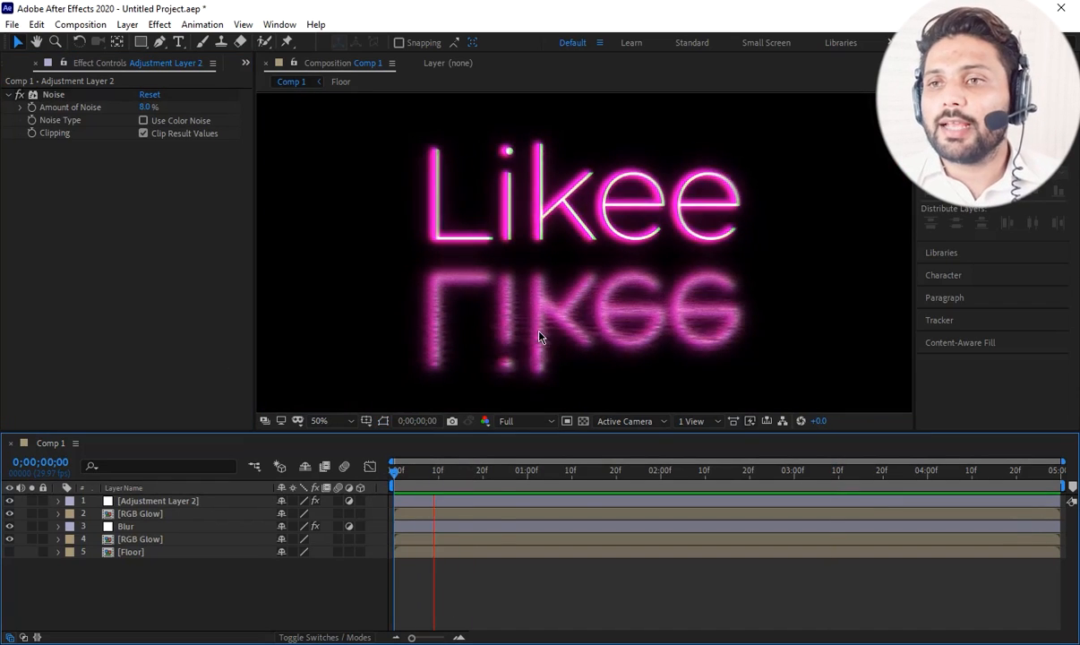
{"action": "scroll", "coordinate": [520, 340], "scroll_direction": "down", "scroll_amount": 2}
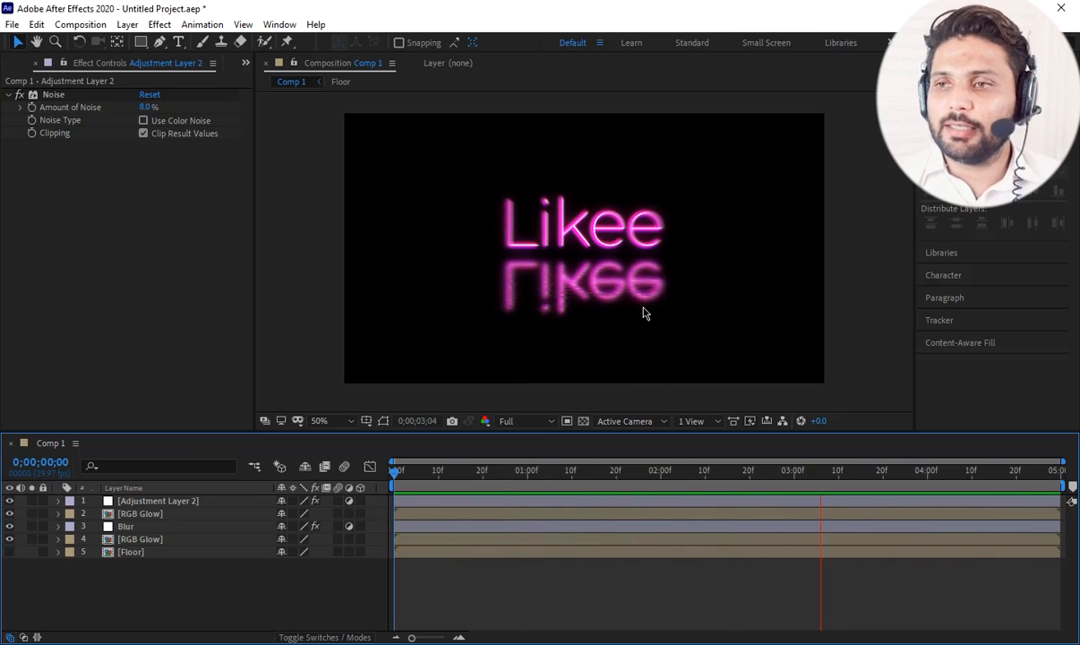
{"action": "key", "text": "space"}
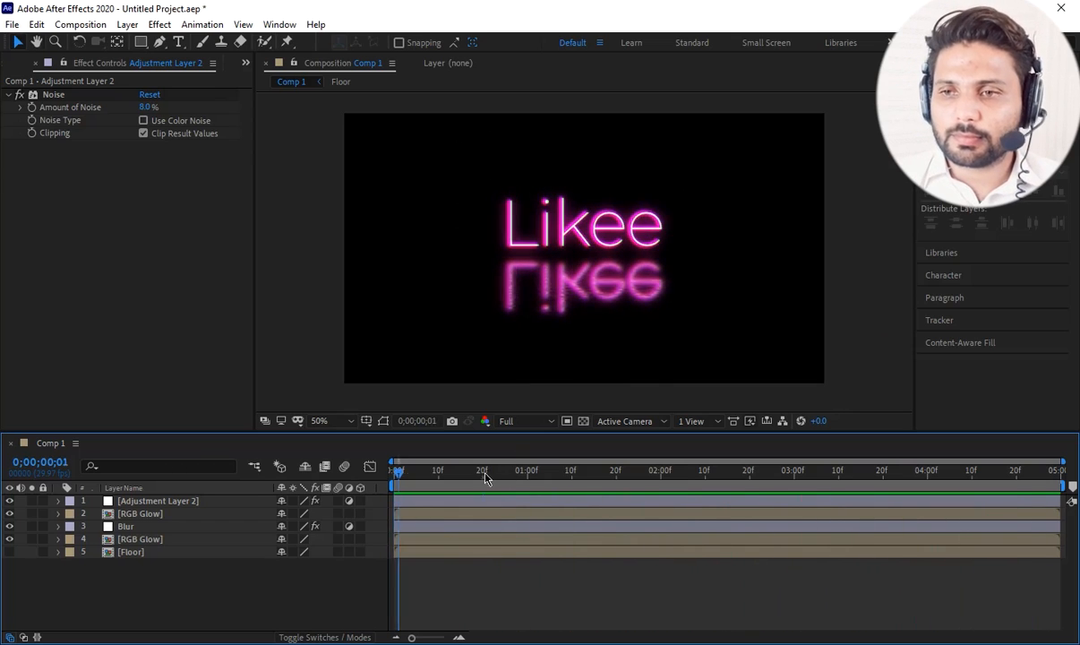
{"action": "left_click_drag", "start_coordinate": [398, 474], "coordinate": [389, 474]}
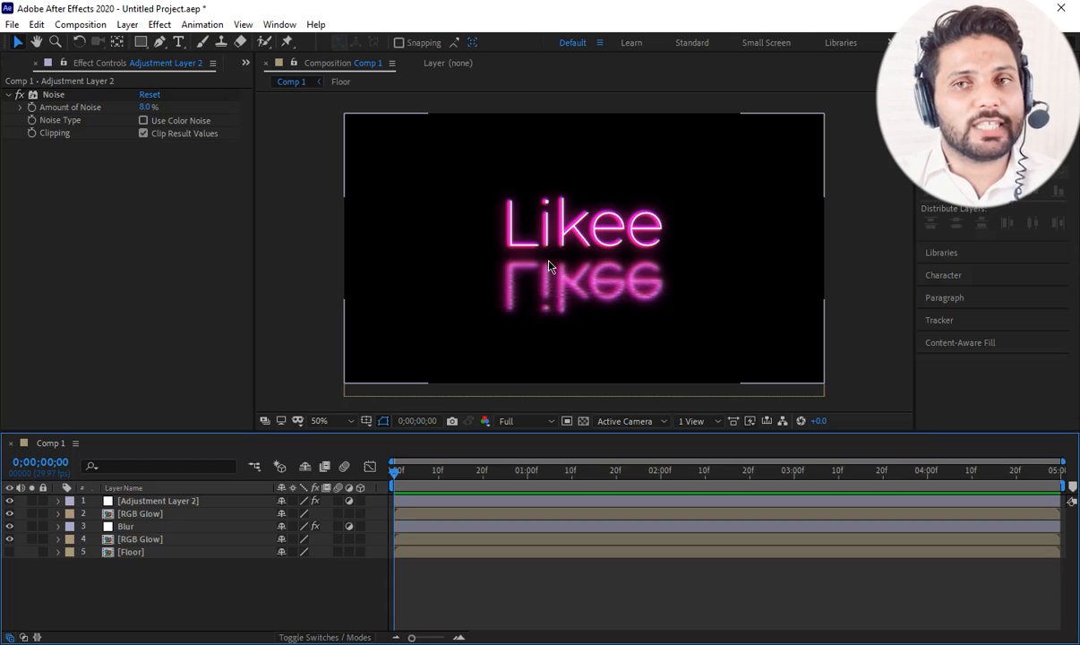
Place 06 Side Beams.mp4 from the Assets folder in Comp 1, directly below Adjustment Layer 2
{"action": "left_click", "coordinate": [245, 62]}
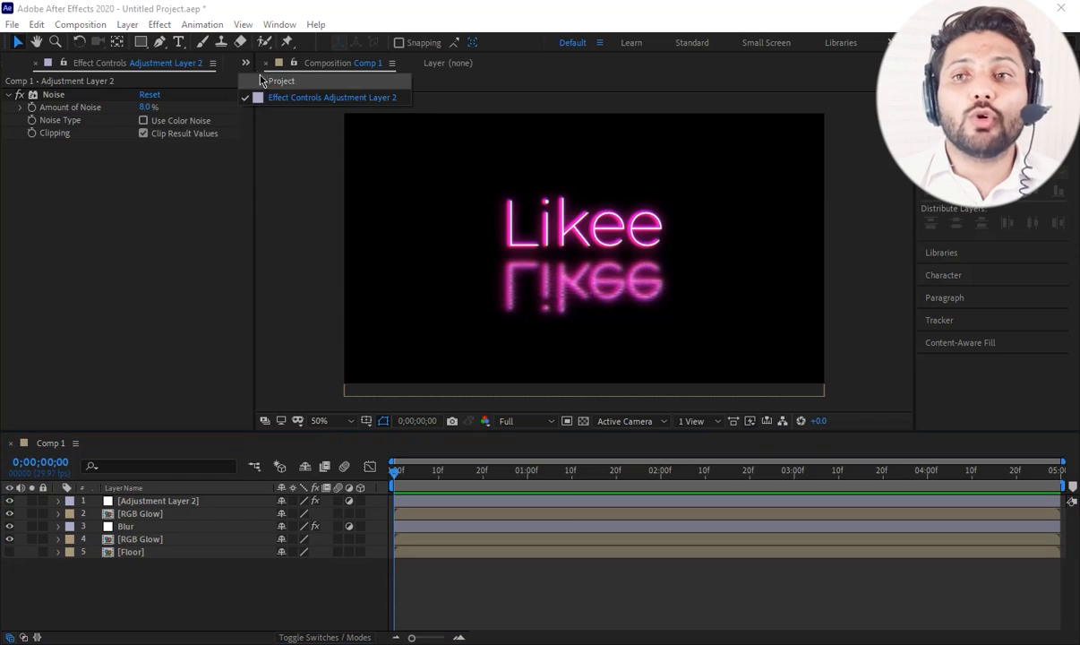
{"action": "left_click", "coordinate": [269, 81]}
{"action": "left_click", "coordinate": [46, 217]}
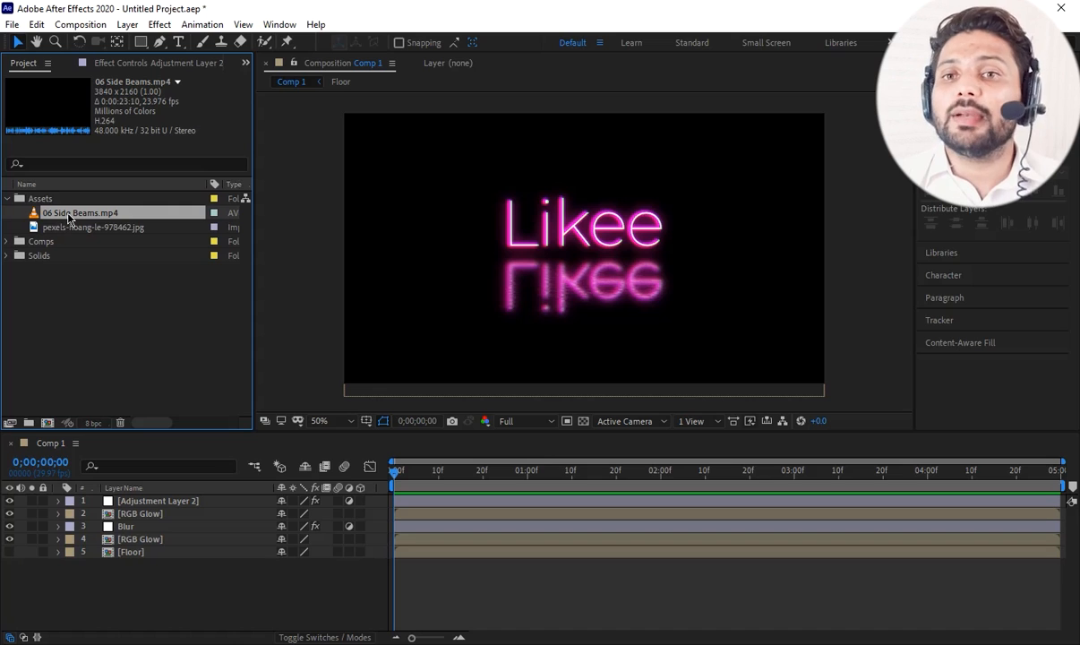
{"action": "left_click_drag", "start_coordinate": [69, 217], "coordinate": [183, 512]}
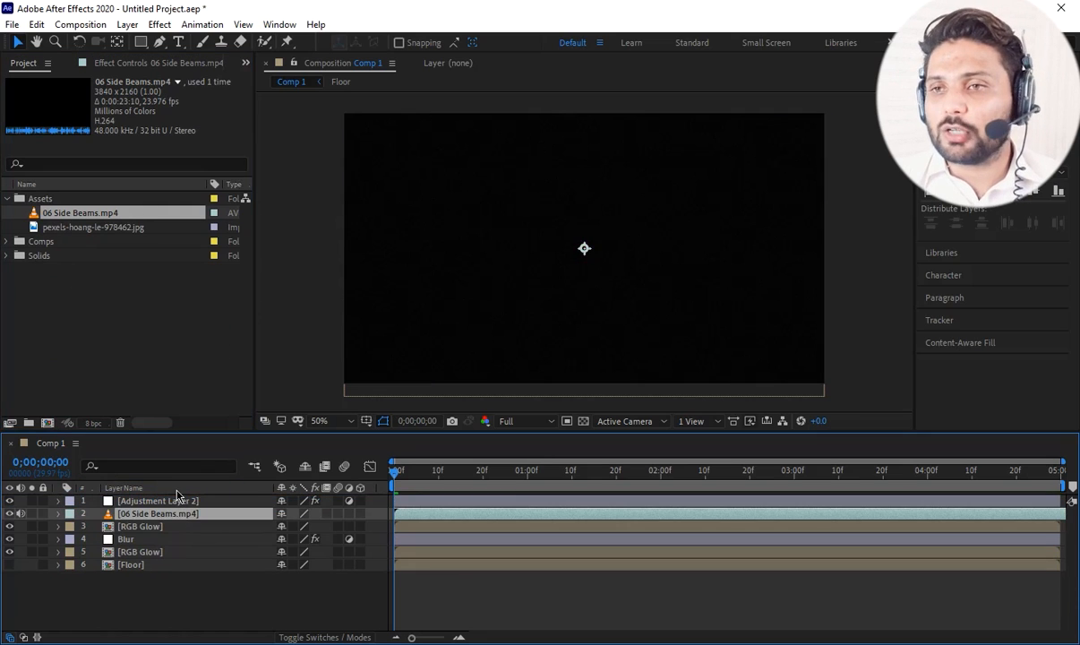
Set the 06 Side Beams.mp4 layer's blending mode to Screen and preview the composition
{"action": "left_click", "coordinate": [328, 638]}
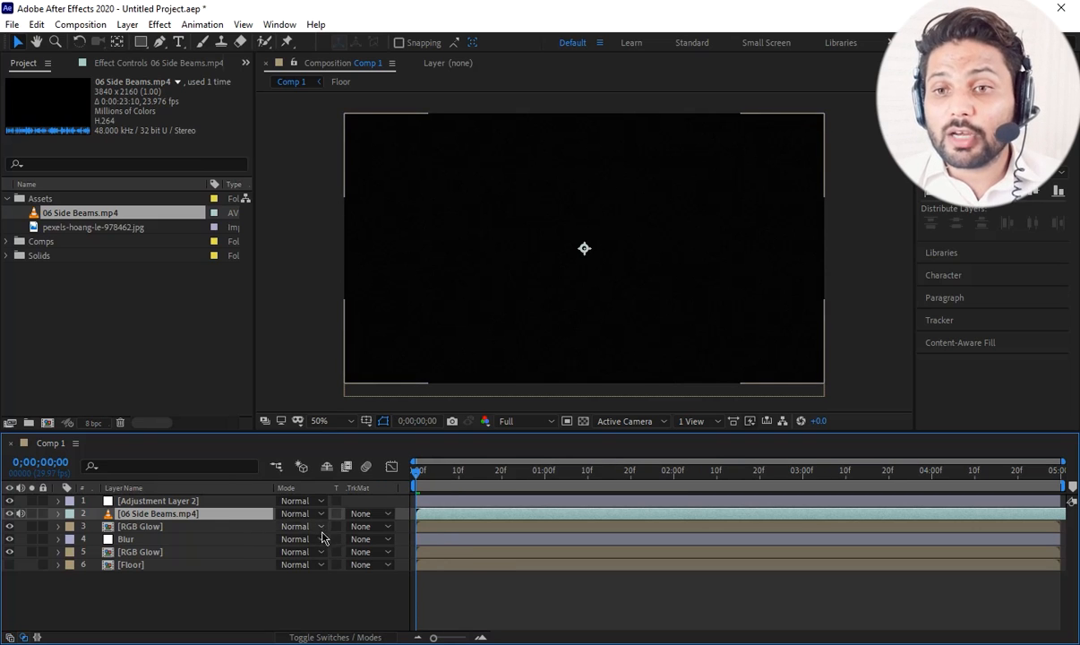
{"action": "left_click", "coordinate": [318, 515]}
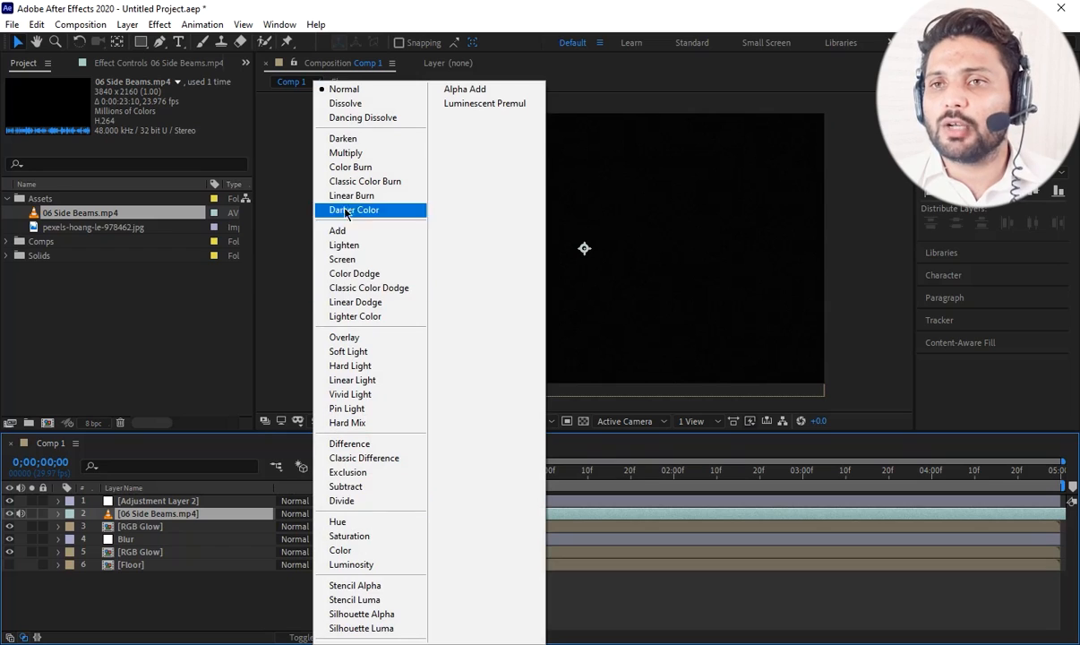
{"action": "left_click", "coordinate": [342, 259]}
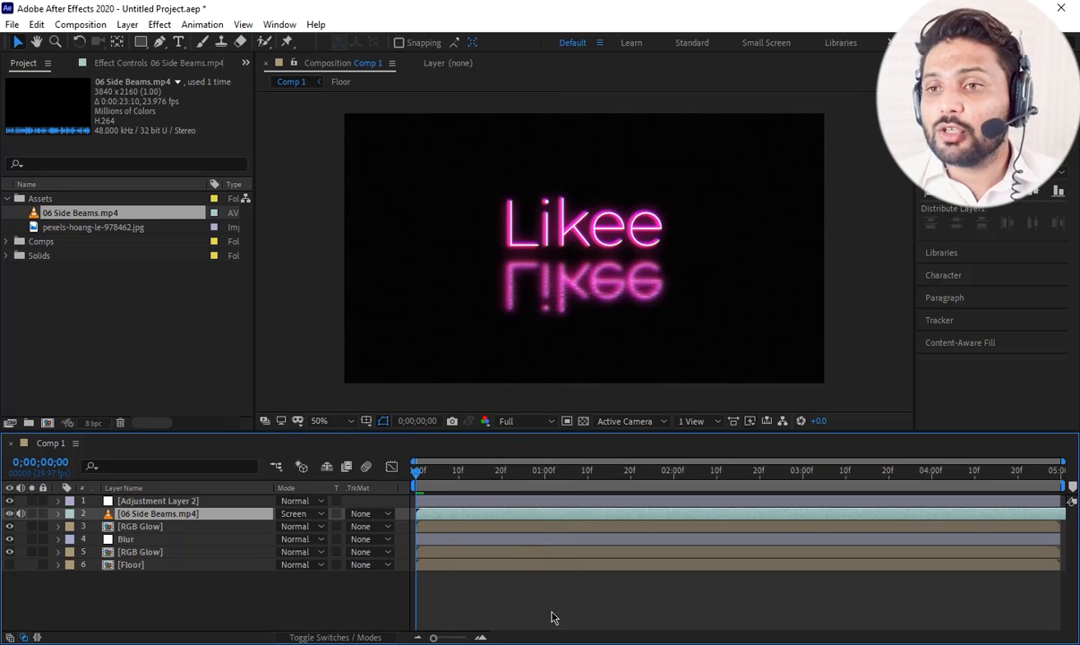
{"action": "key", "text": "space"}
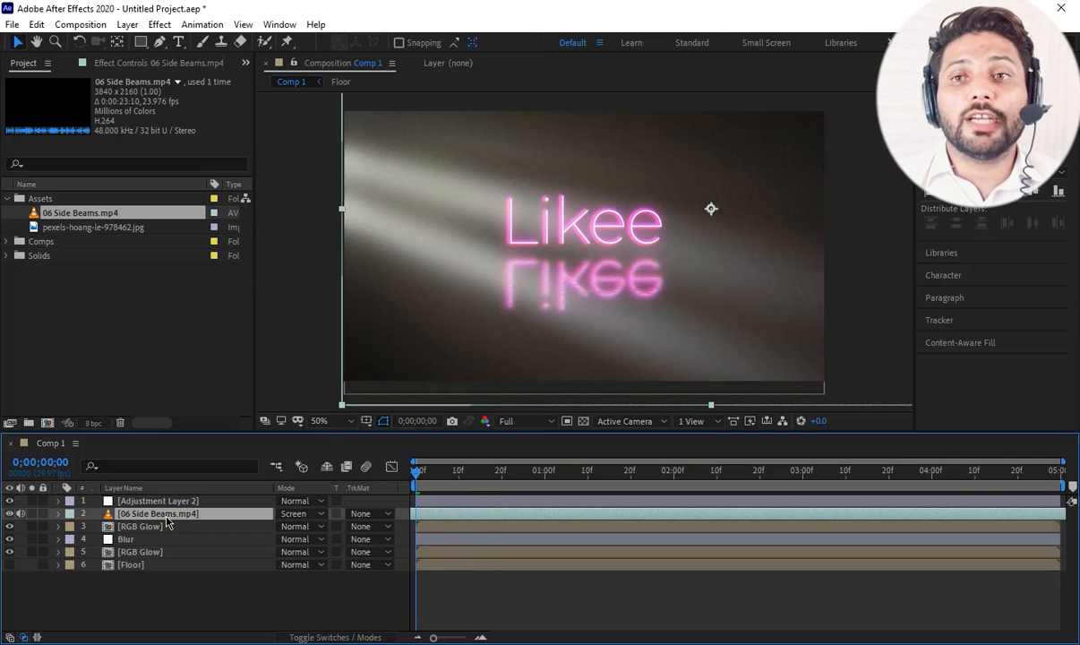
Apply the Curves effect to the 06 Side Beams.mp4 layer and pull the Red channel's midtones down
{"action": "left_click", "coordinate": [160, 25]}
{"action": "mouse_move", "coordinate": [188, 199]}
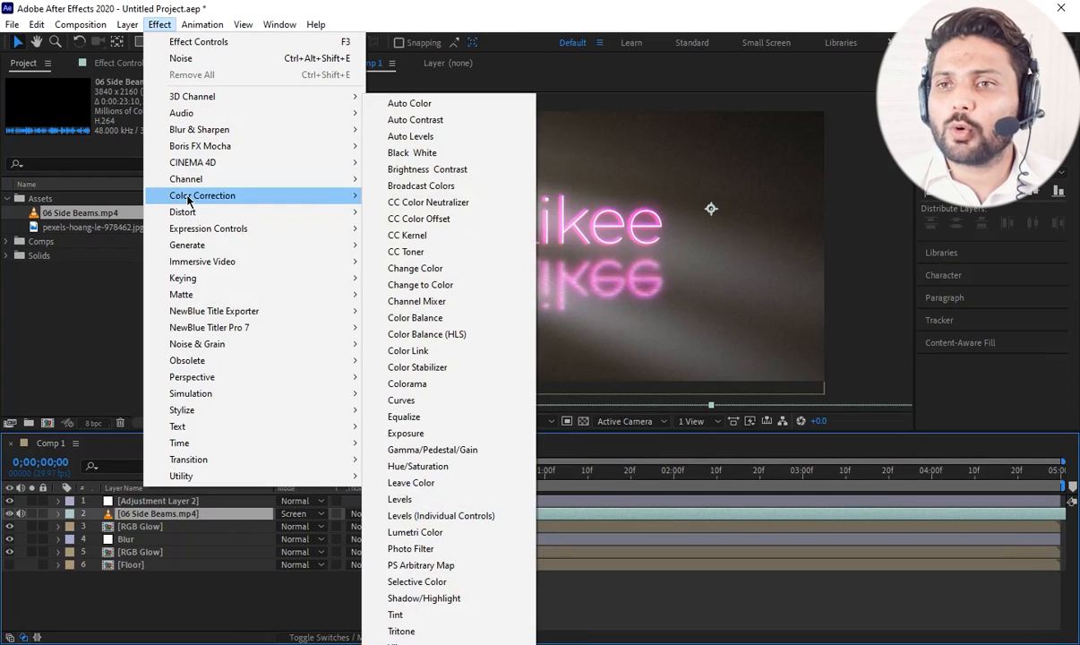
{"action": "left_click", "coordinate": [410, 401]}
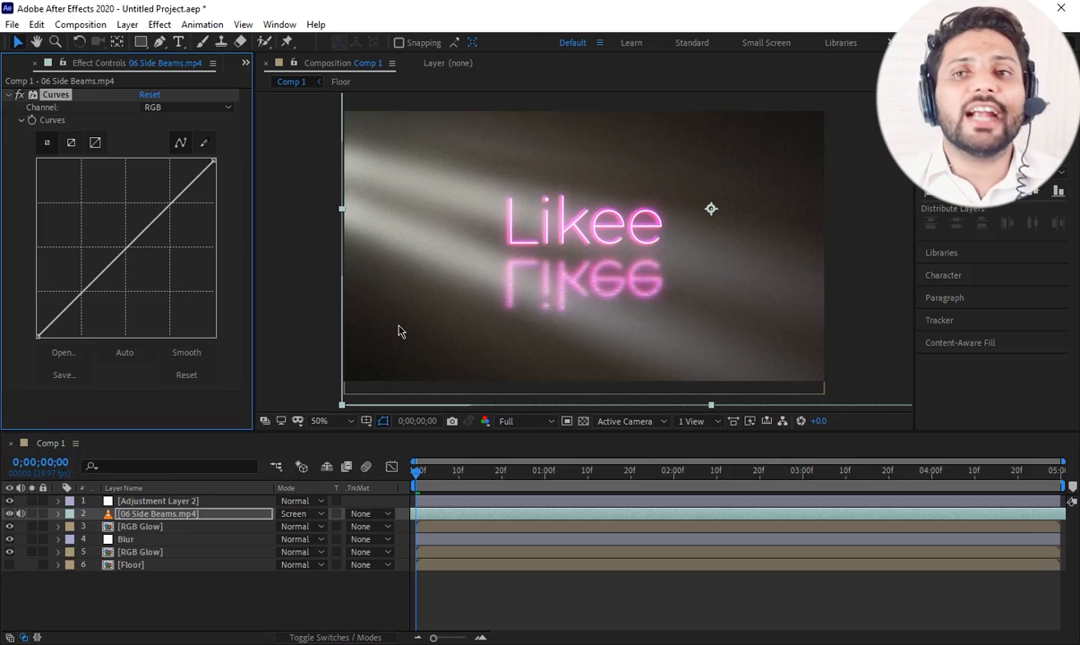
{"action": "left_click", "coordinate": [157, 107]}
{"action": "left_click", "coordinate": [168, 141]}
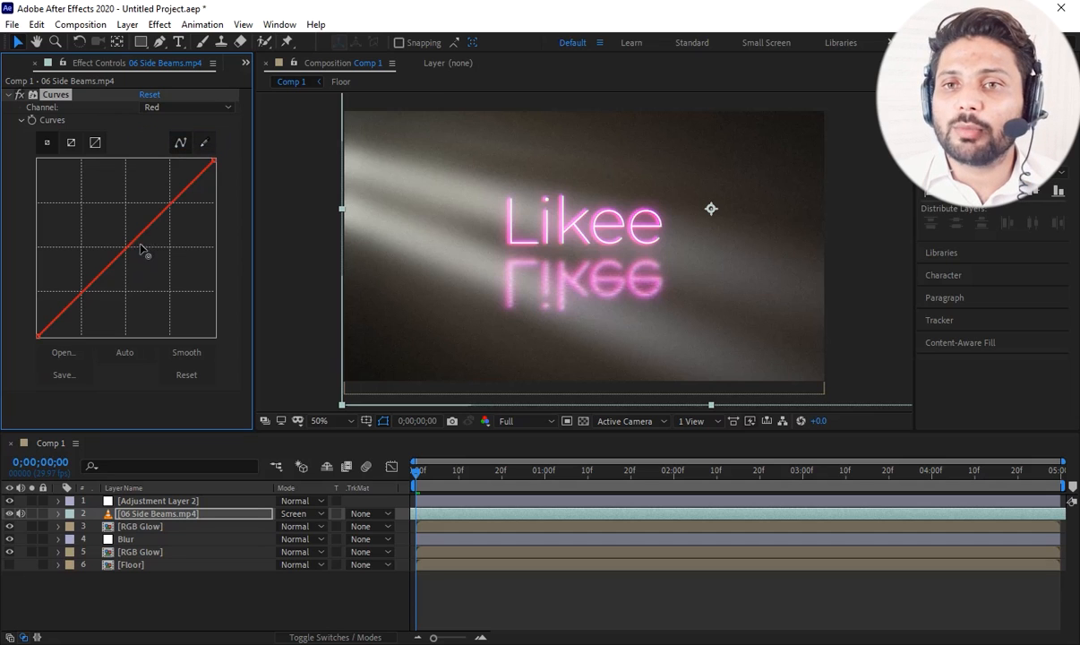
{"action": "left_click_drag", "start_coordinate": [144, 251], "coordinate": [155, 257]}
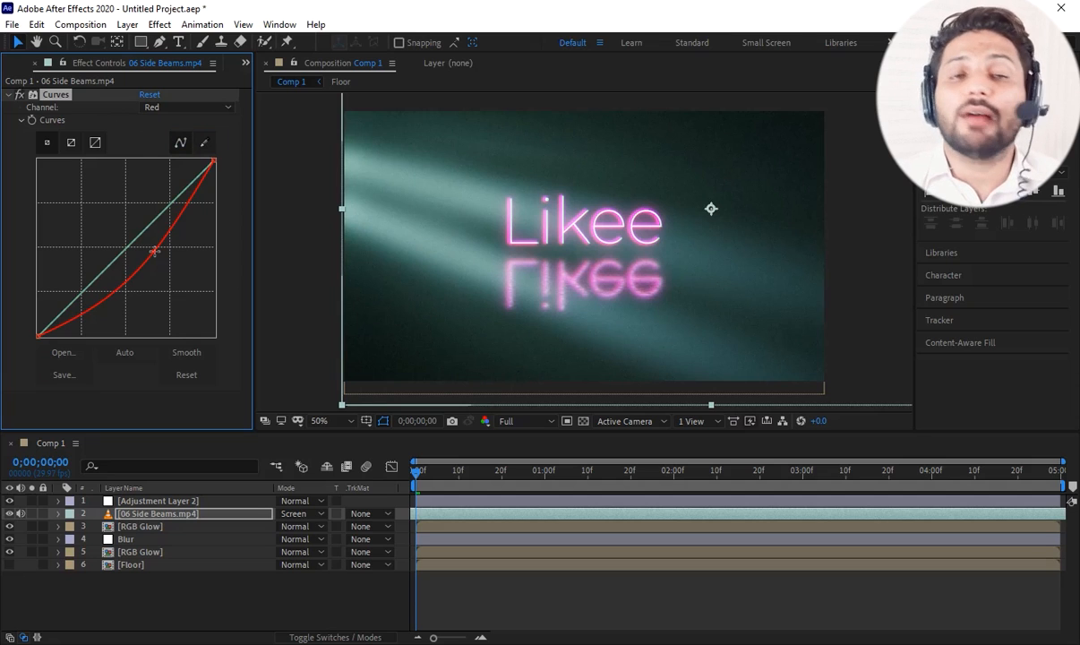
Pull the midtones of the Green channel down in the light beams' Curves effect
{"action": "left_click", "coordinate": [161, 107]}
{"action": "left_click", "coordinate": [176, 156]}
{"action": "left_click_drag", "start_coordinate": [135, 241], "coordinate": [163, 236]}
Shape the Blue channel curve with a slight lift in the darker tones, keeping the highlights close to the diagonal
{"action": "left_click", "coordinate": [178, 108]}
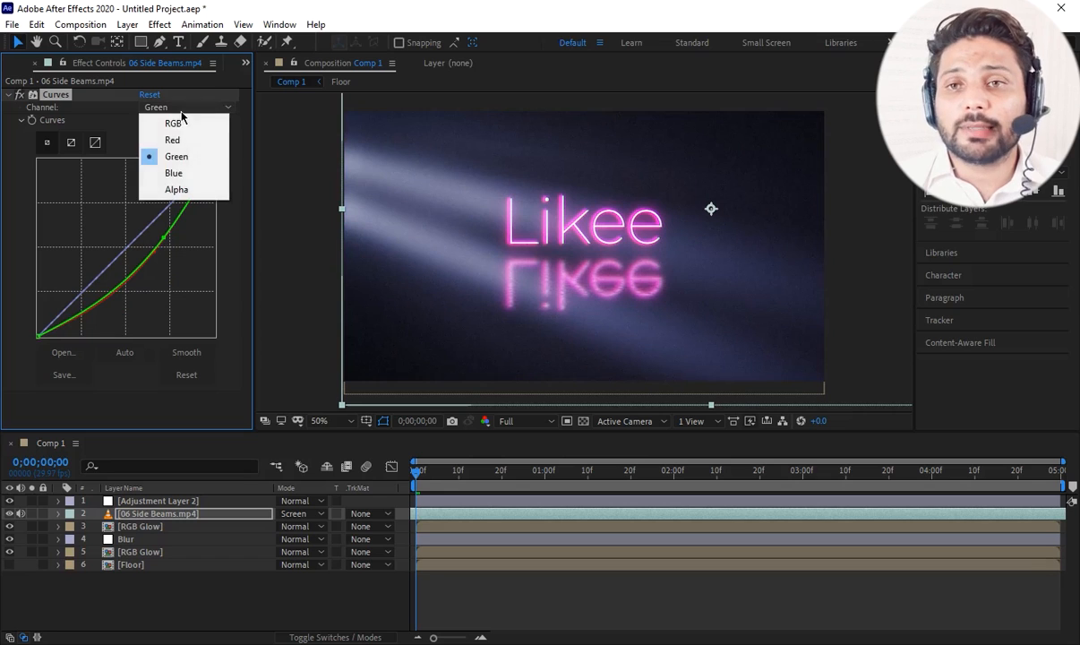
{"action": "left_click", "coordinate": [186, 174]}
{"action": "left_click_drag", "start_coordinate": [141, 233], "coordinate": [126, 210]}
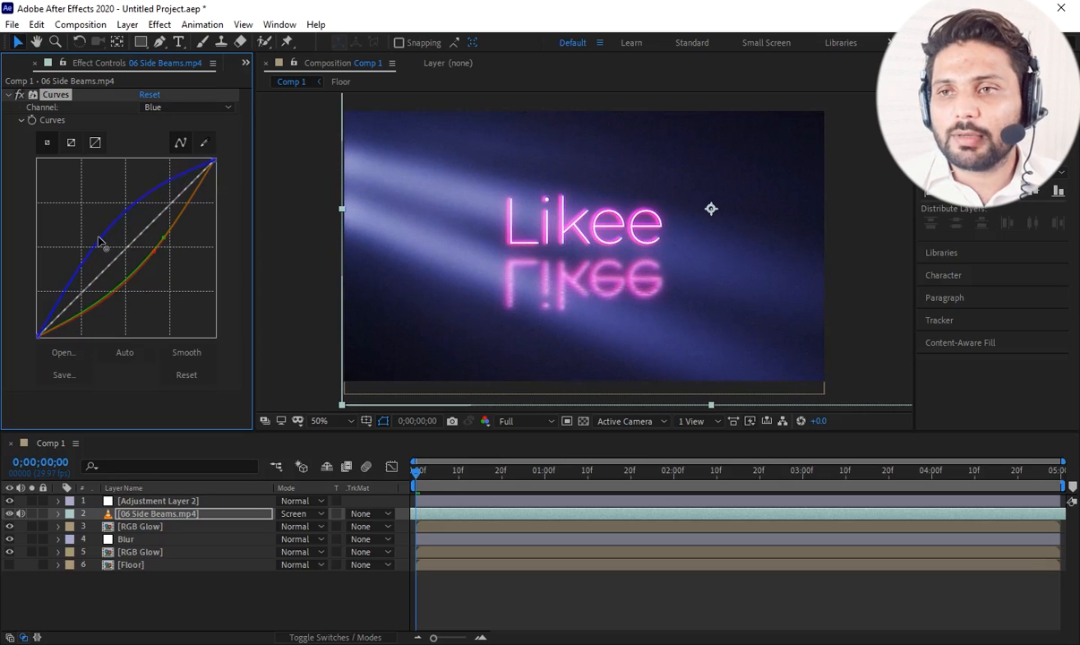
{"action": "left_click_drag", "start_coordinate": [152, 186], "coordinate": [185, 191]}
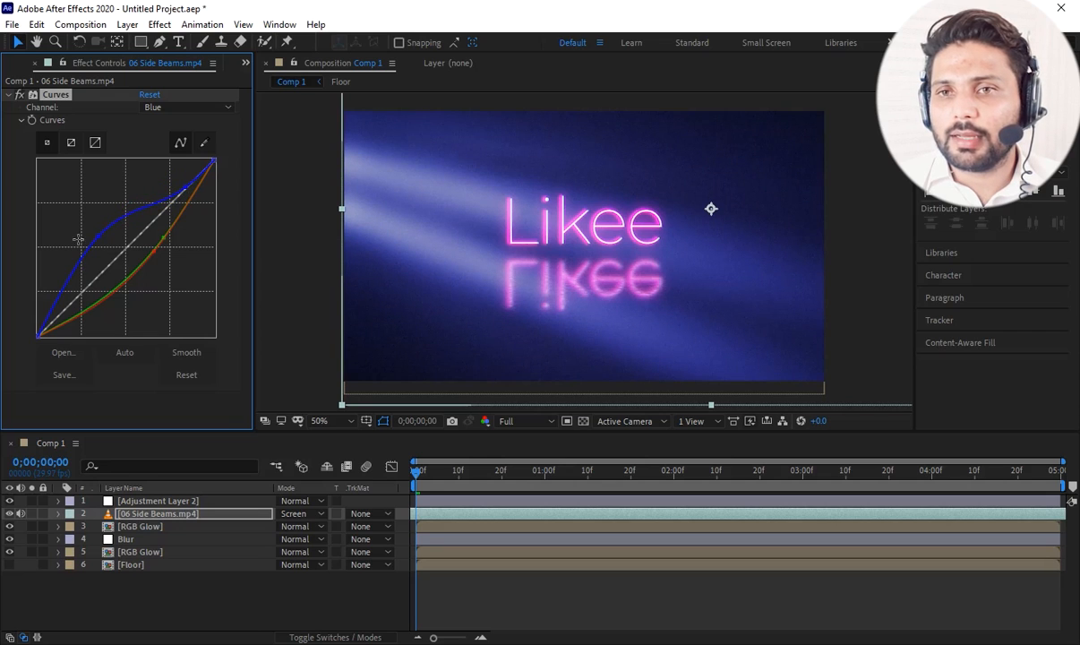
{"action": "left_click_drag", "start_coordinate": [100, 237], "coordinate": [93, 267]}
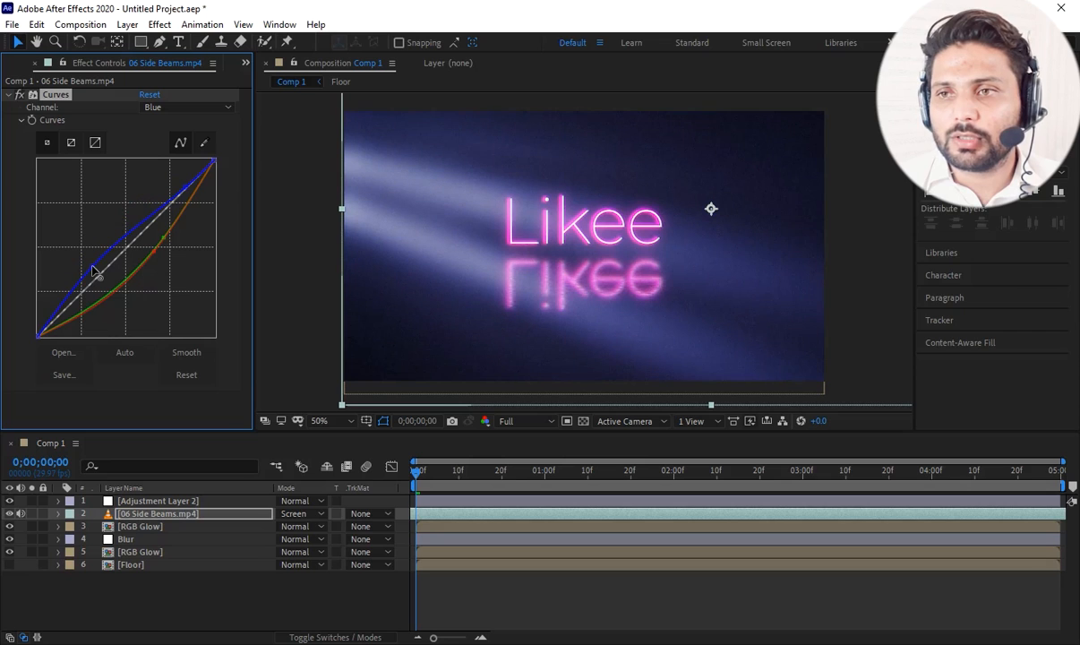
Reduce the 06 Side Beams.mp4 layer's opacity to 62% and check the beams at different times in the timeline
{"action": "key", "text": "t"}
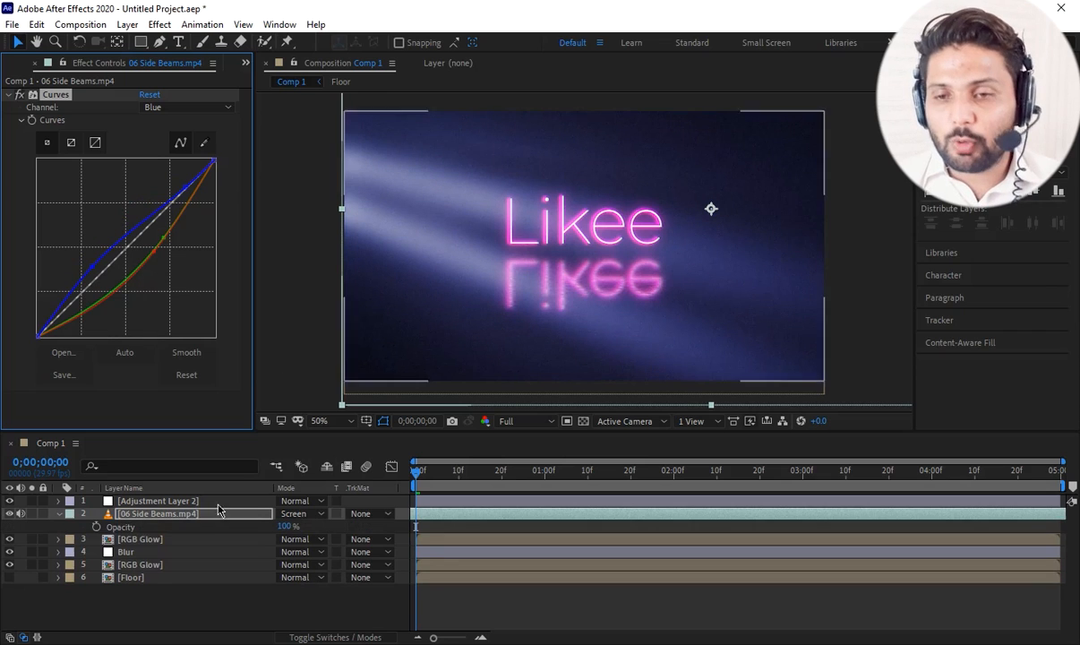
{"action": "left_click_drag", "start_coordinate": [271, 525], "coordinate": [258, 524]}
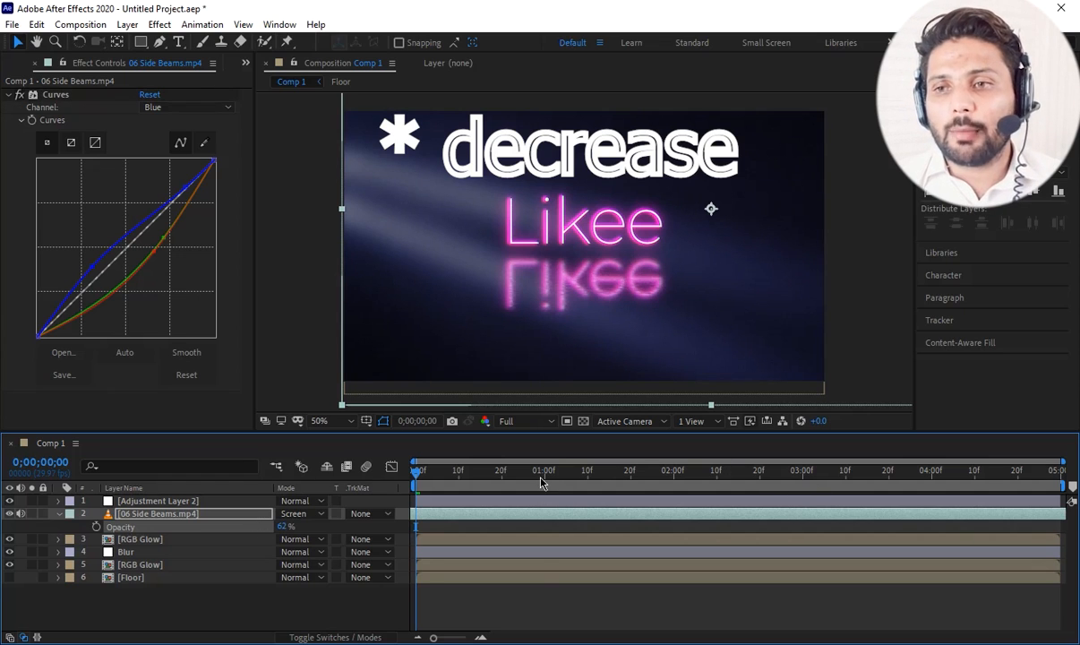
{"action": "left_click", "coordinate": [511, 469]}
{"action": "left_click", "coordinate": [645, 471]}
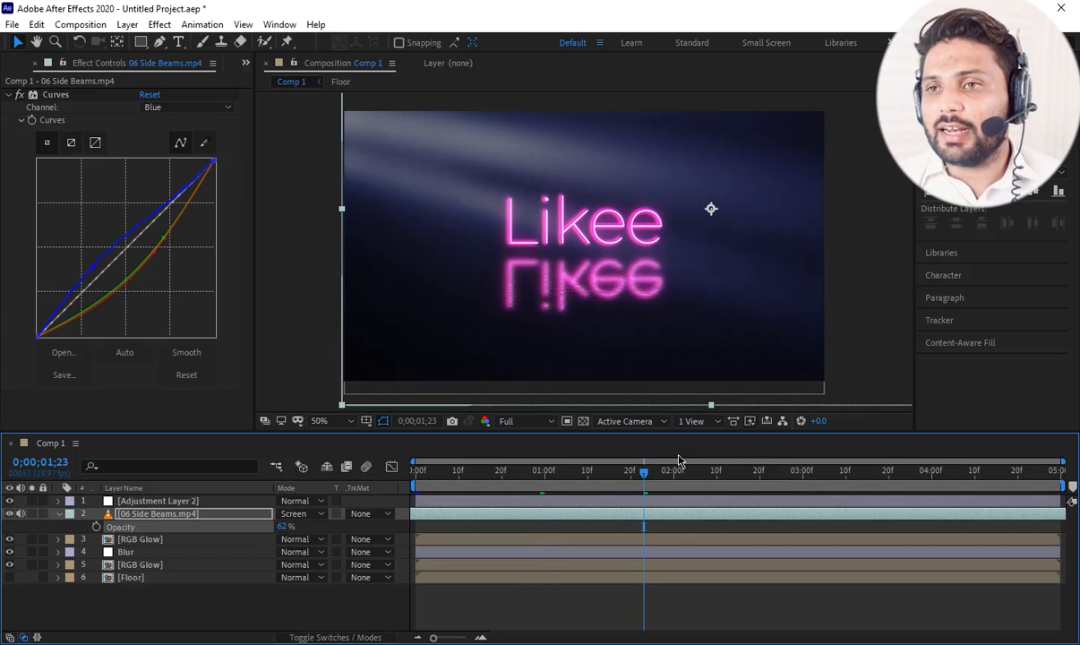
{"action": "key", "text": "Home"}
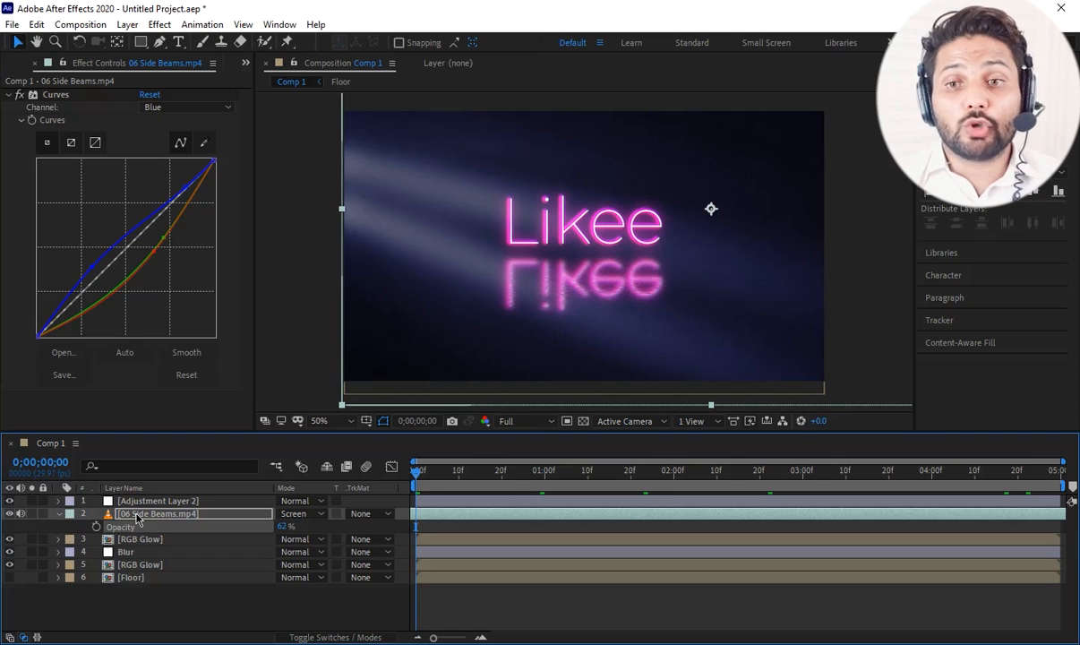
Duplicate the 06 Side Beams.mp4 layer, flip the copy horizontally and preview the crossing light beams
{"action": "key", "text": "ctrl+d"}
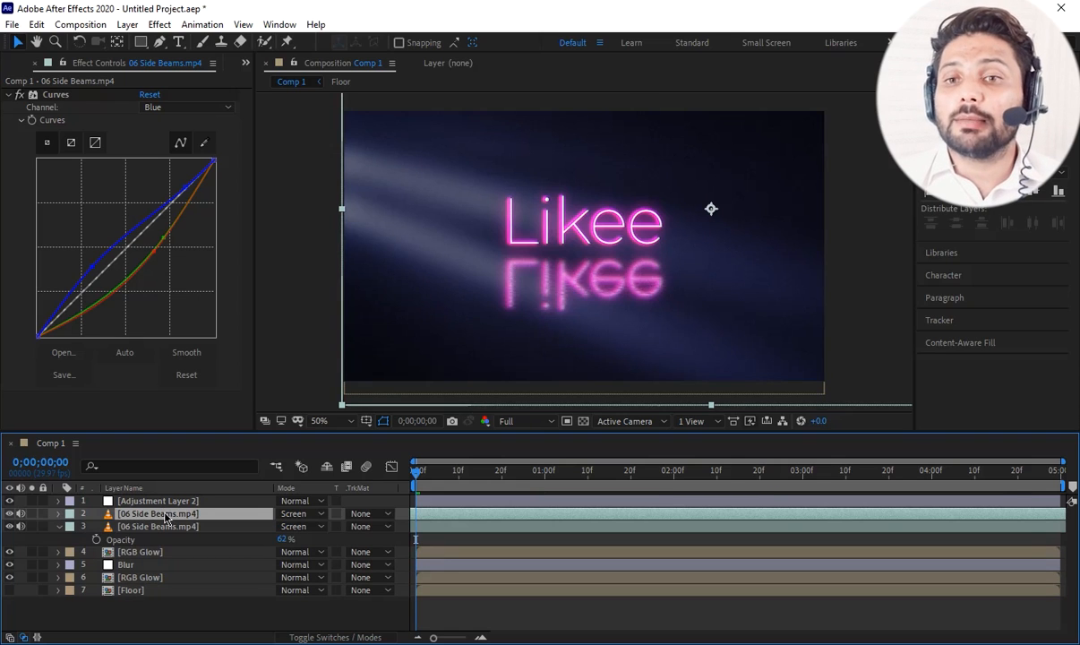
{"action": "left_click", "coordinate": [128, 24]}
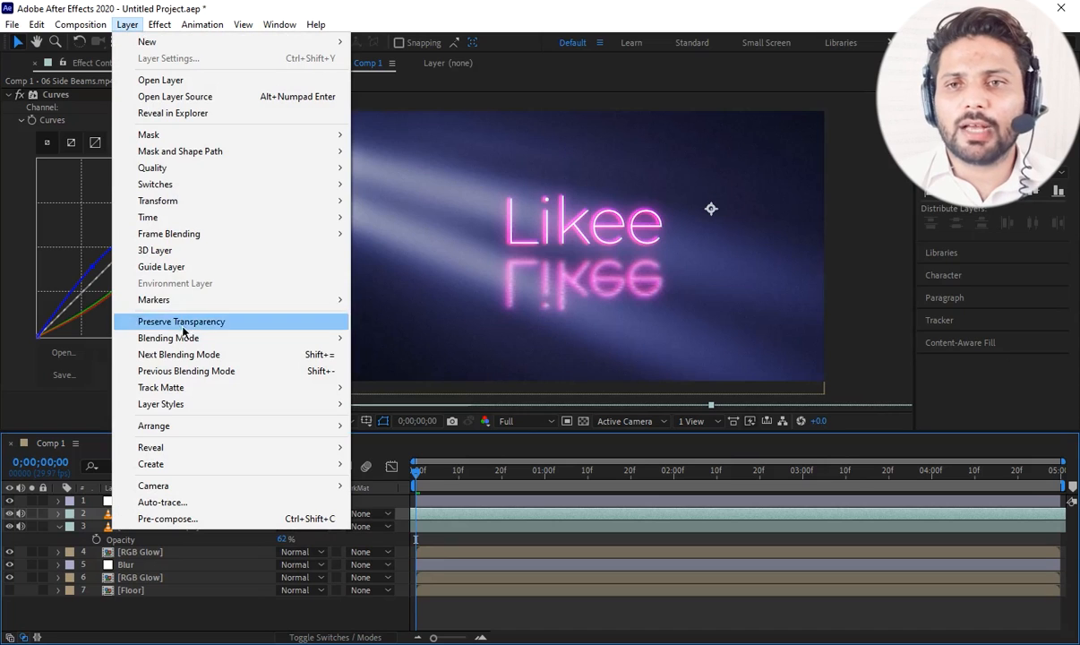
{"action": "mouse_move", "coordinate": [253, 201]}
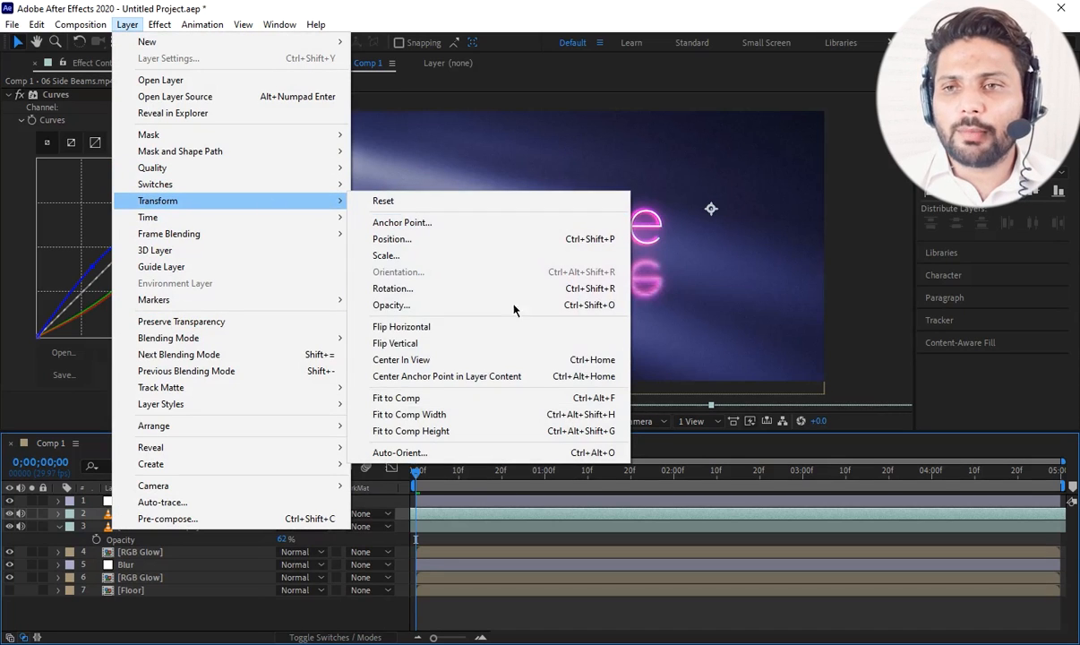
{"action": "left_click", "coordinate": [437, 327]}
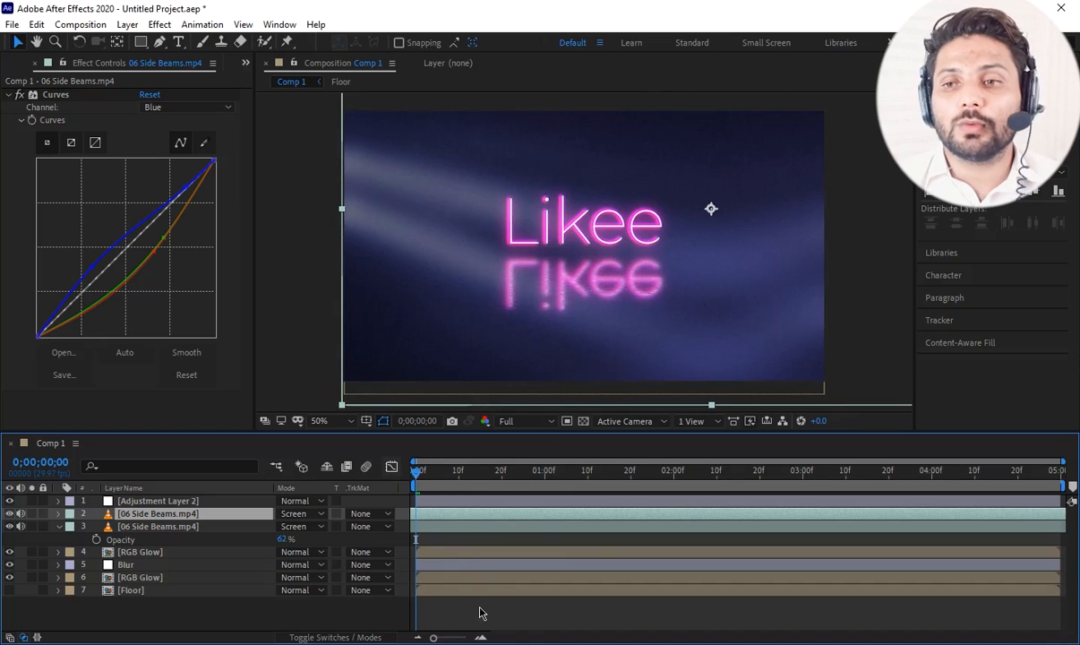
{"action": "key", "text": "space"}
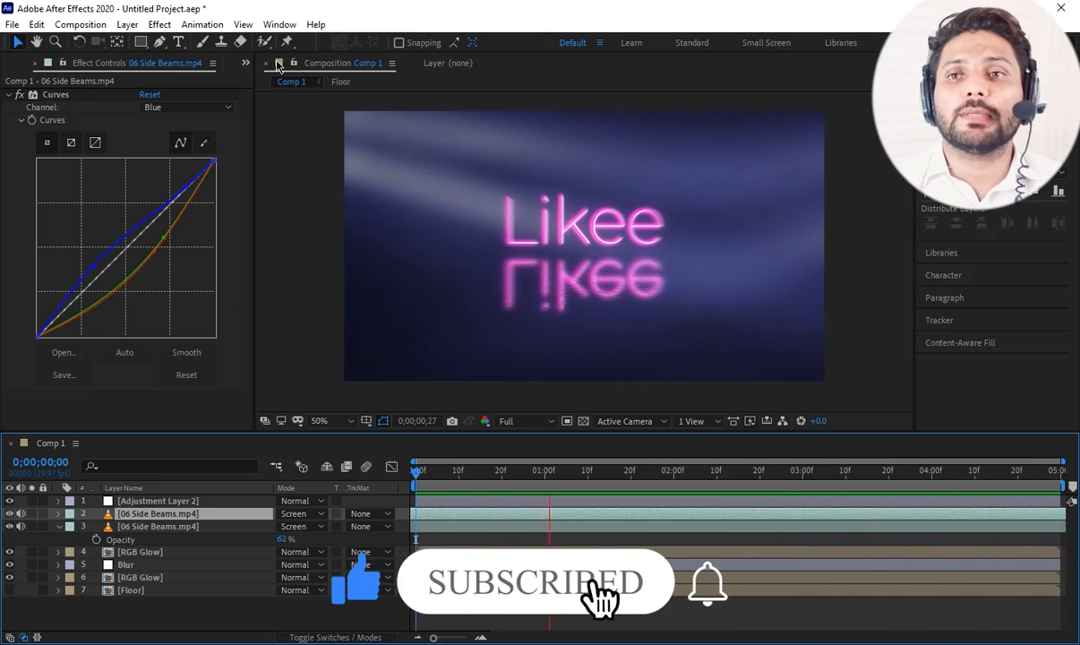
Open the preholder text composition from the project's Comps folder
{"action": "left_click", "coordinate": [245, 63]}
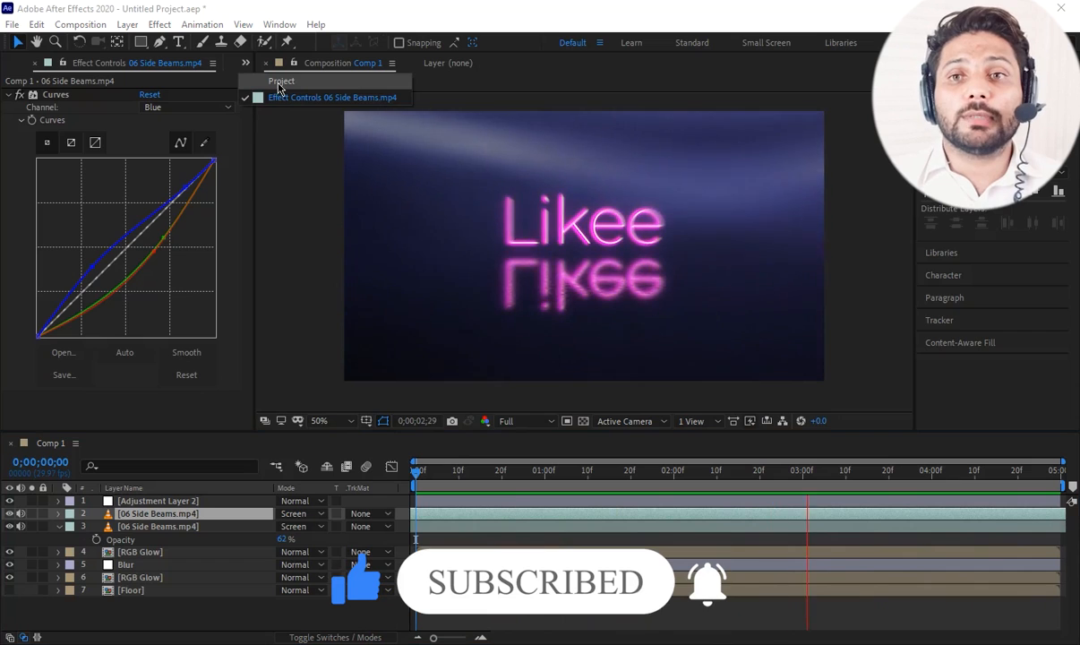
{"action": "left_click", "coordinate": [279, 83]}
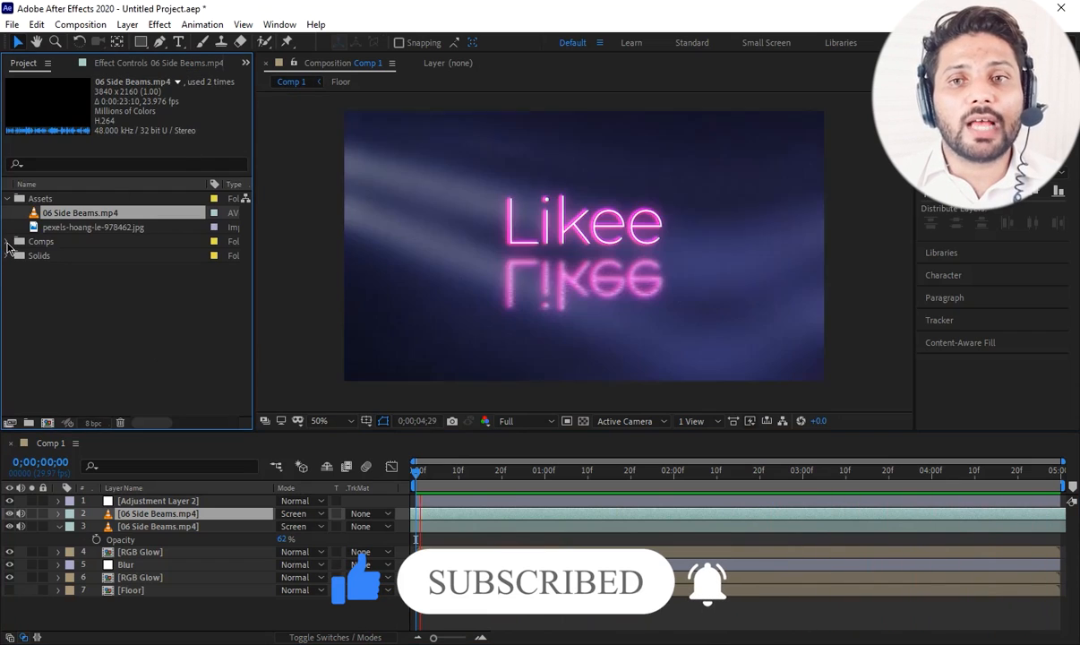
{"action": "left_click", "coordinate": [8, 242]}
{"action": "left_click", "coordinate": [64, 300]}
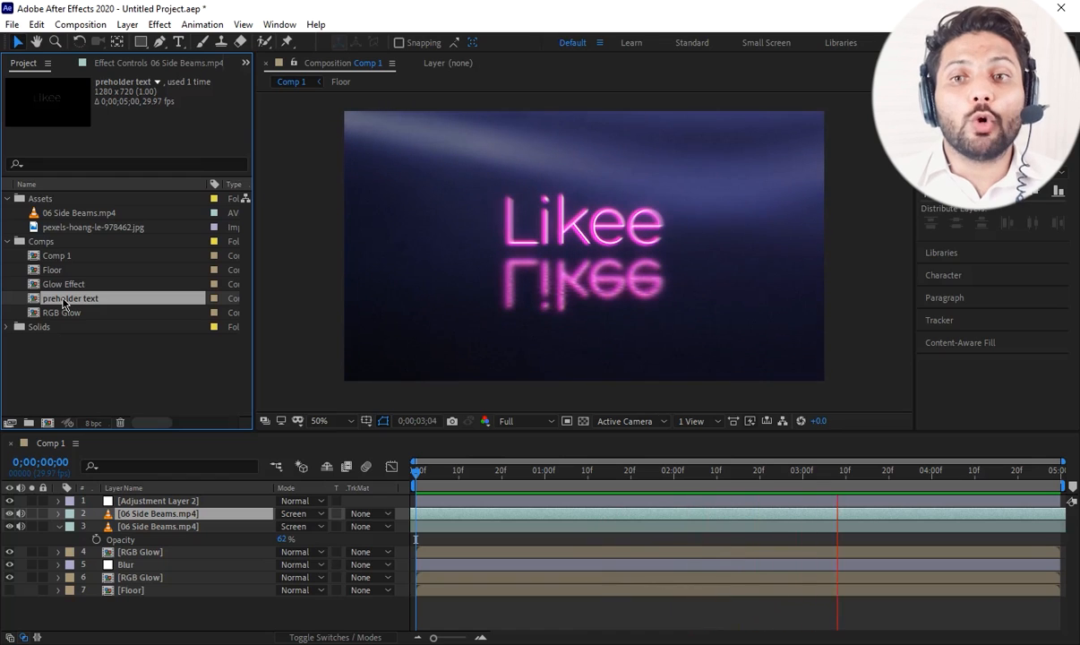
{"action": "double_click", "coordinate": [63, 302]}
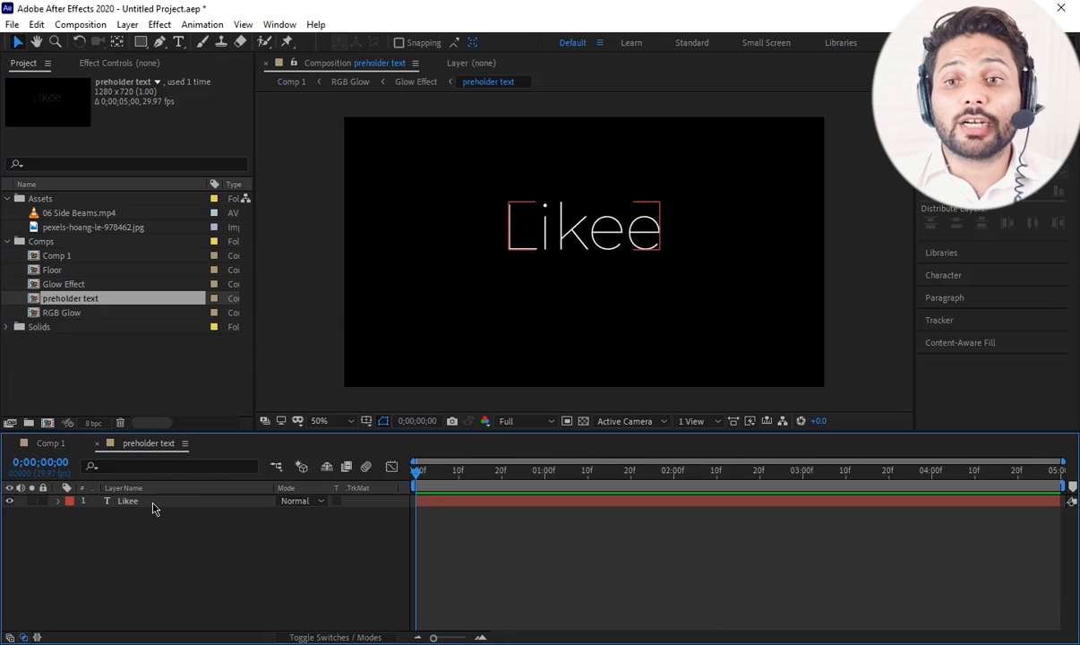
Add an Opacity animator to the Likee text layer and set the animator's opacity to 0%
{"action": "left_click", "coordinate": [148, 502]}
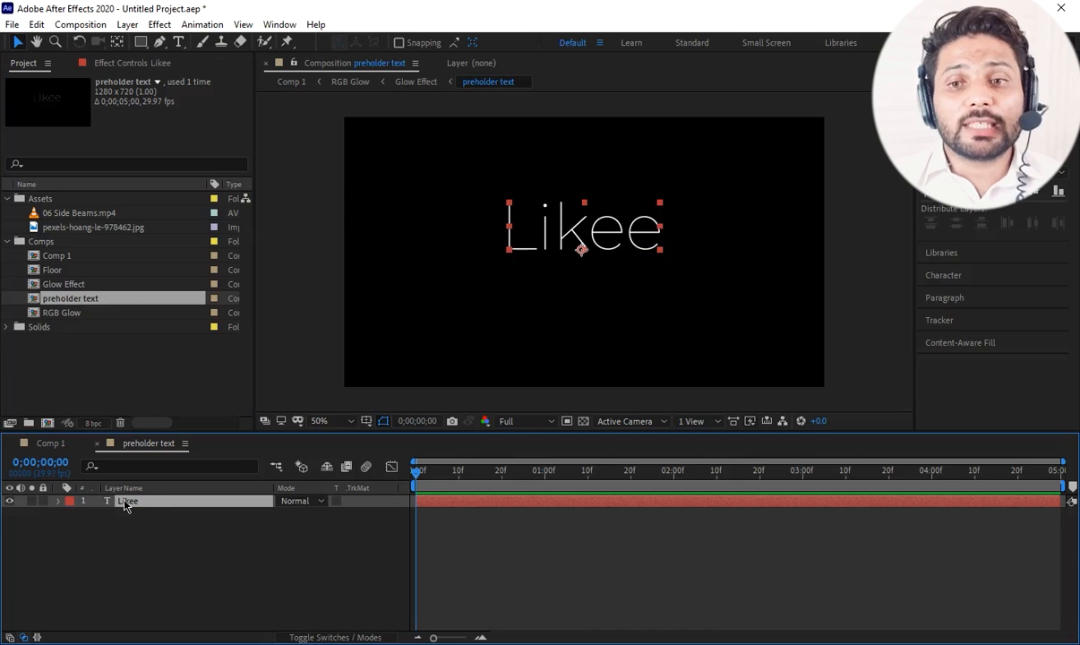
{"action": "left_click", "coordinate": [59, 502]}
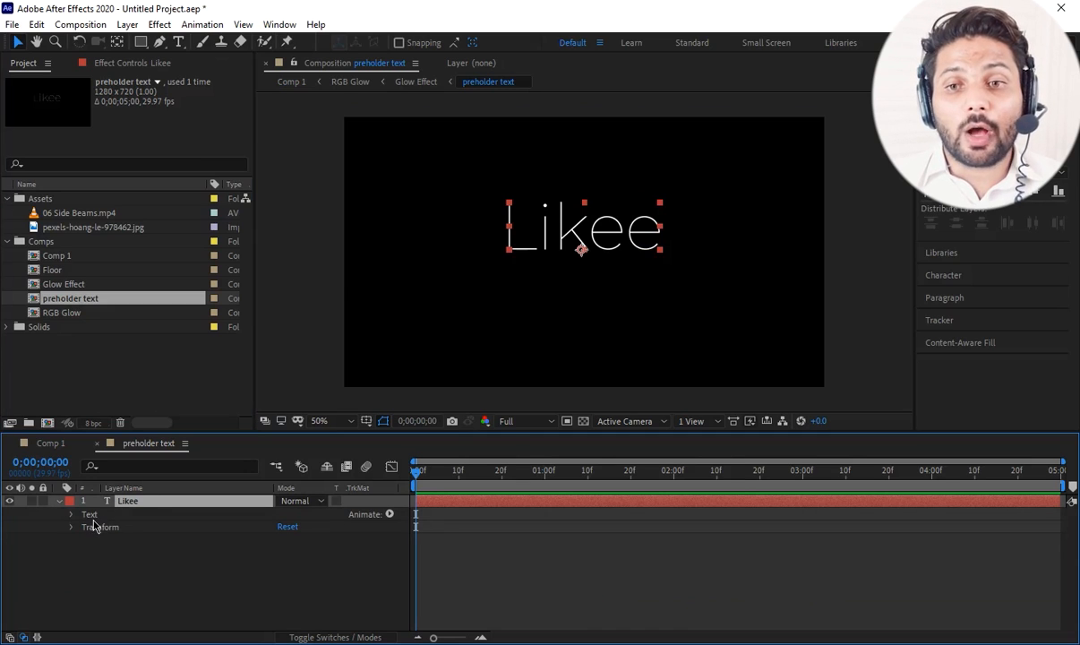
{"action": "left_click", "coordinate": [390, 515]}
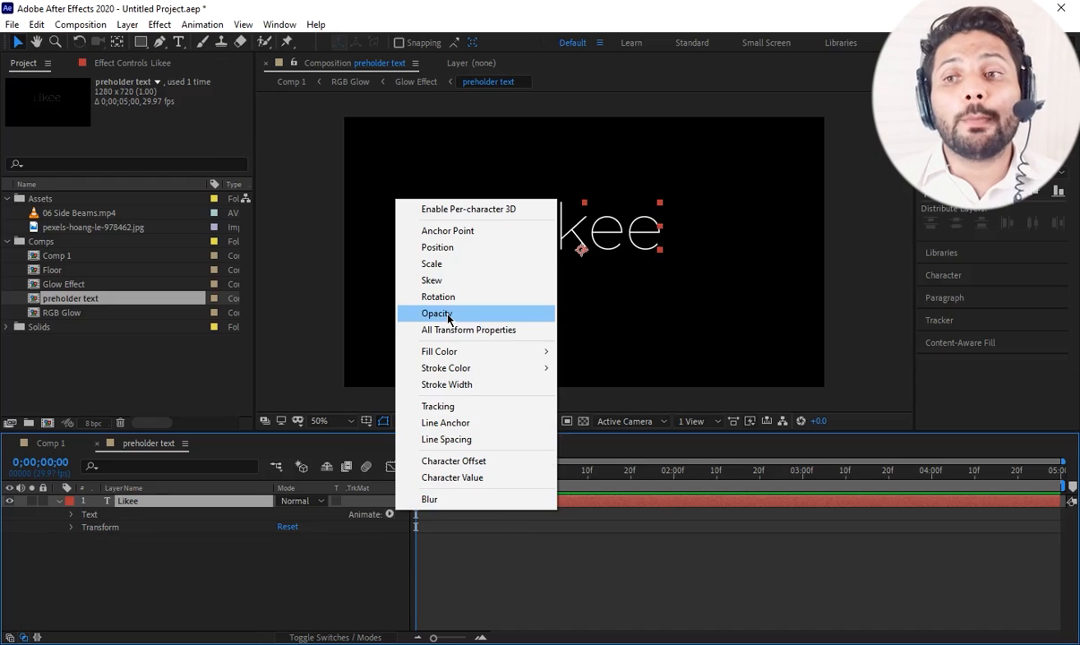
{"action": "left_click", "coordinate": [437, 314]}
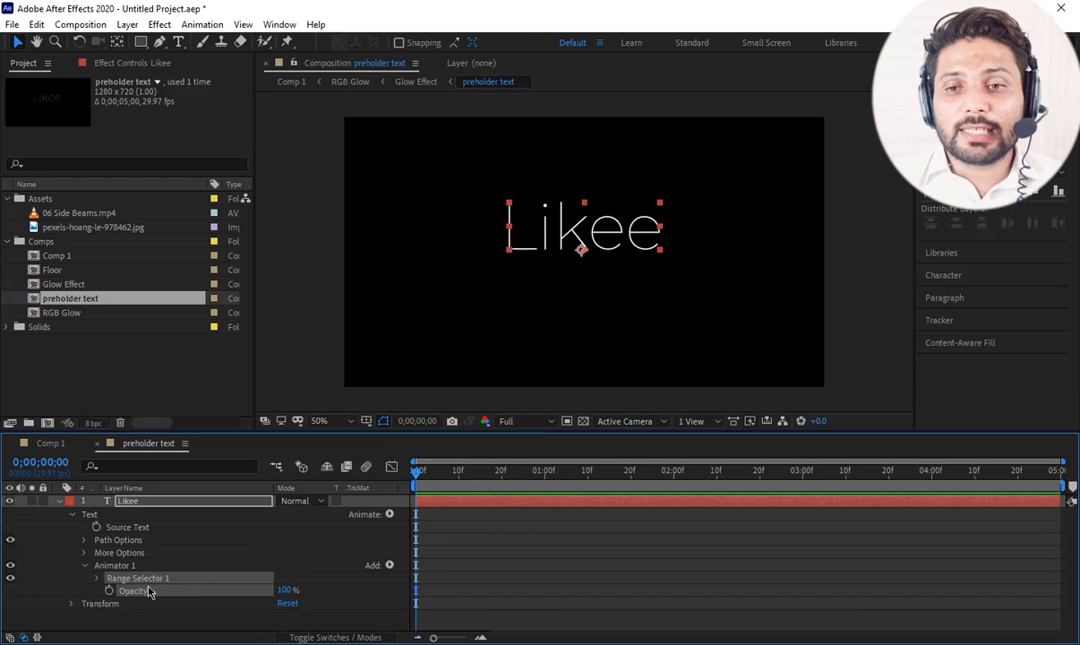
{"action": "left_click_drag", "start_coordinate": [287, 591], "coordinate": [78, 584]}
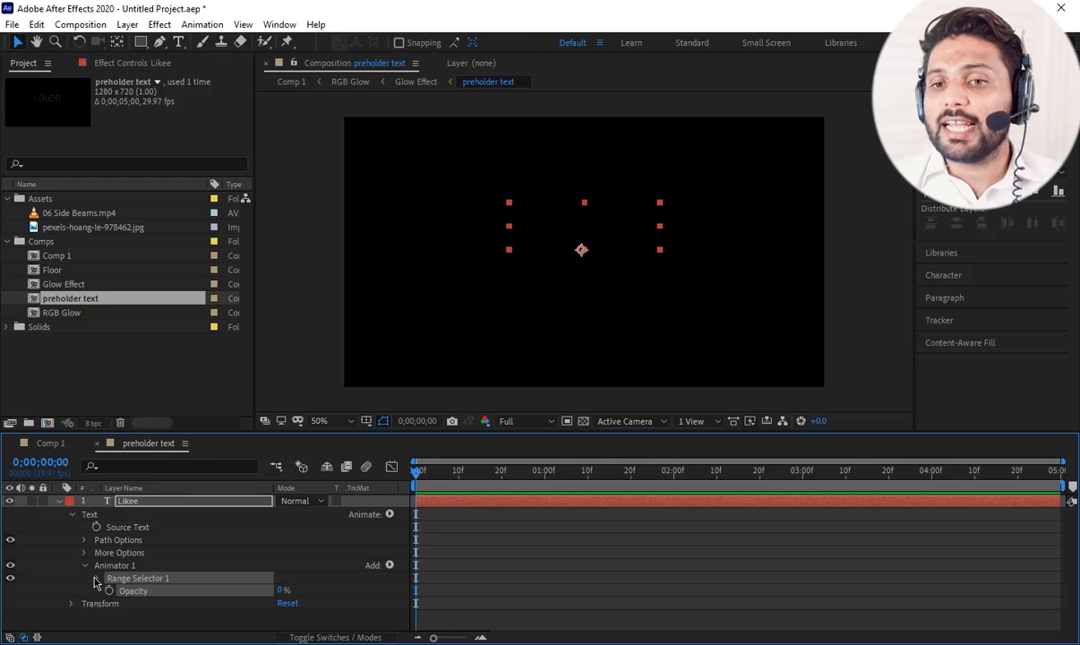
Set the start of Range Selector 1 to 81% and turn on Randomize Order in its advanced options
{"action": "left_click", "coordinate": [98, 579]}
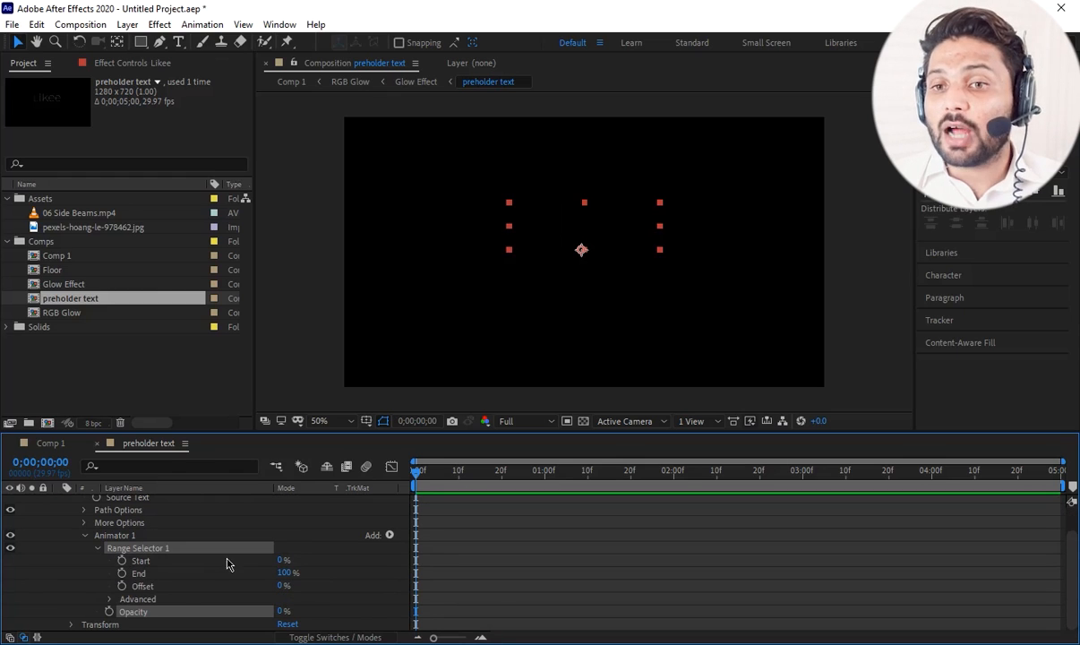
{"action": "left_click_drag", "start_coordinate": [280, 563], "coordinate": [339, 560]}
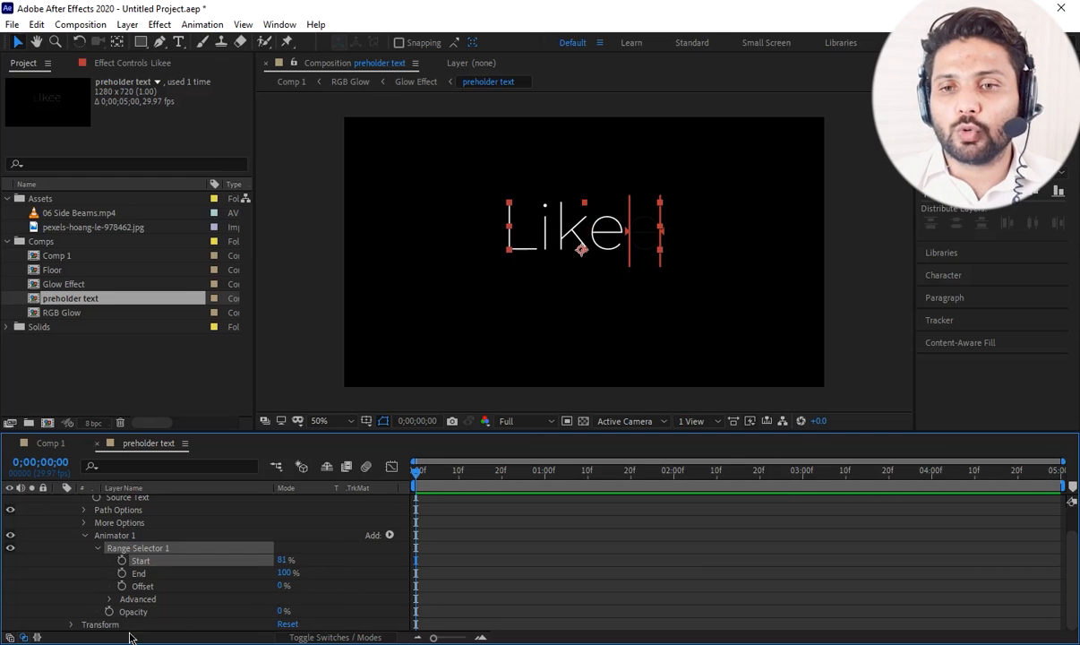
{"action": "left_click", "coordinate": [111, 602]}
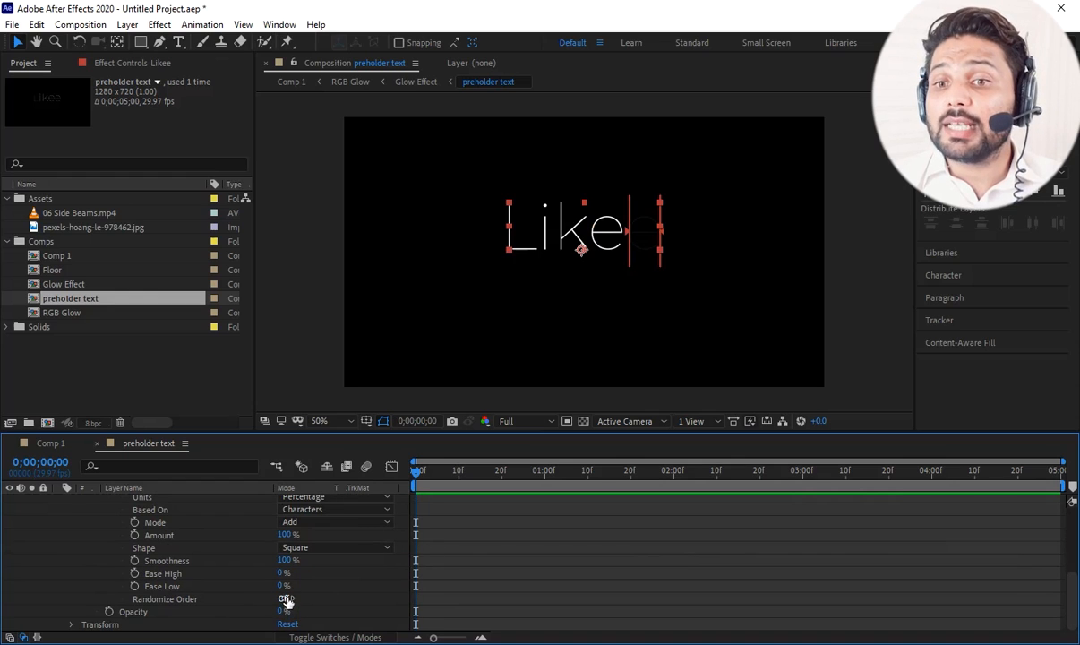
{"action": "left_click", "coordinate": [285, 598]}
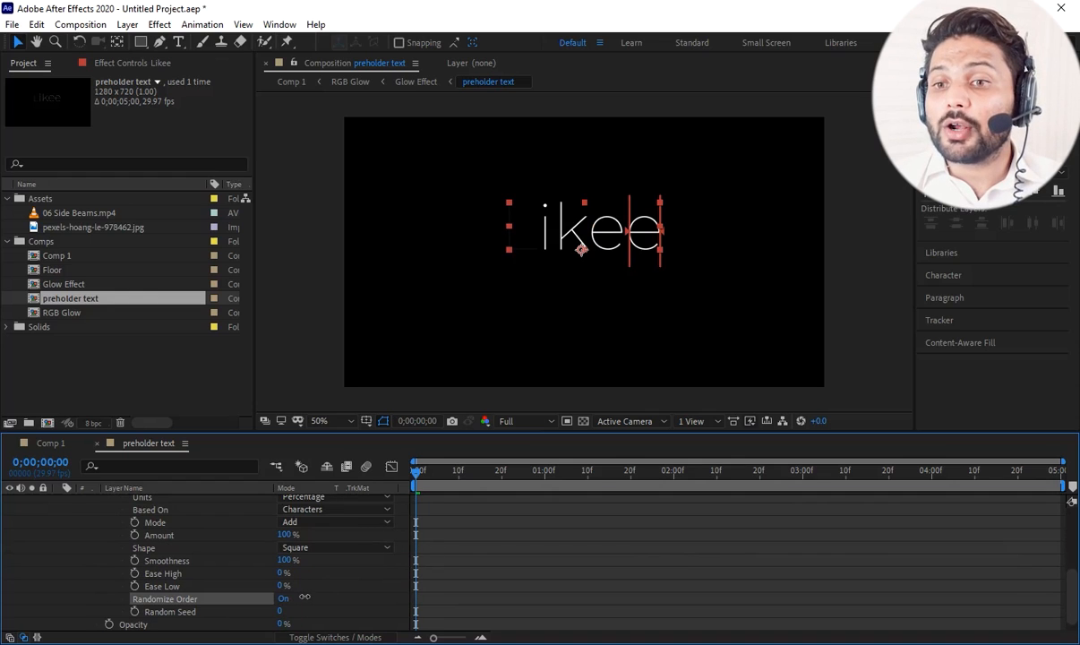
Enable keyframing on Random Seed and give it the expression time*5
{"action": "left_click", "coordinate": [134, 612]}
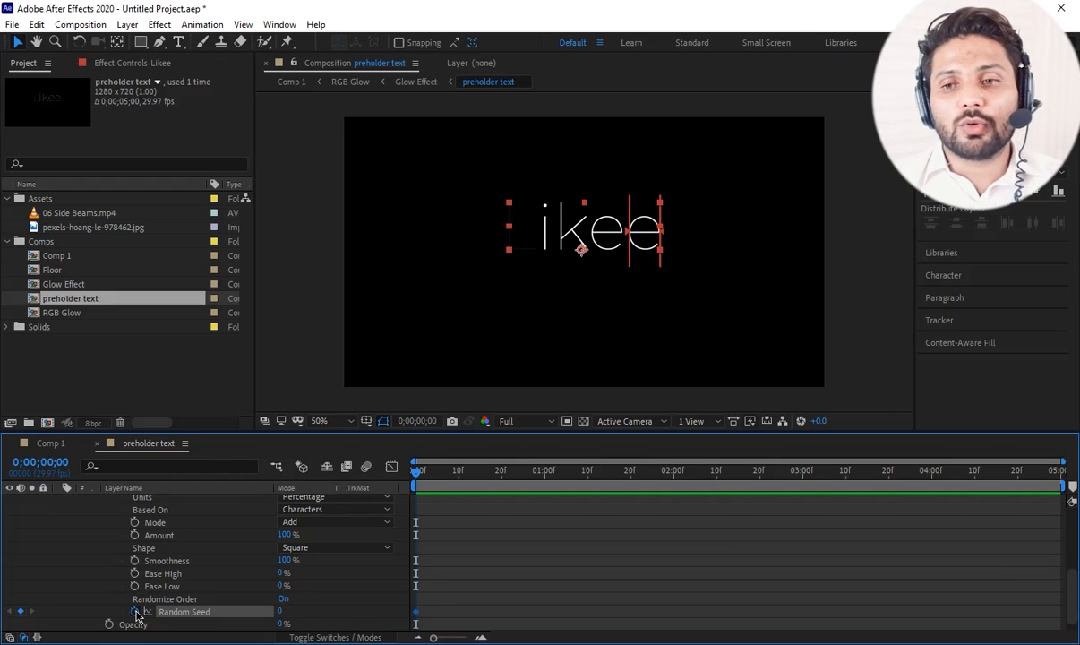
{"action": "key", "text": "alt+shift+equal"}
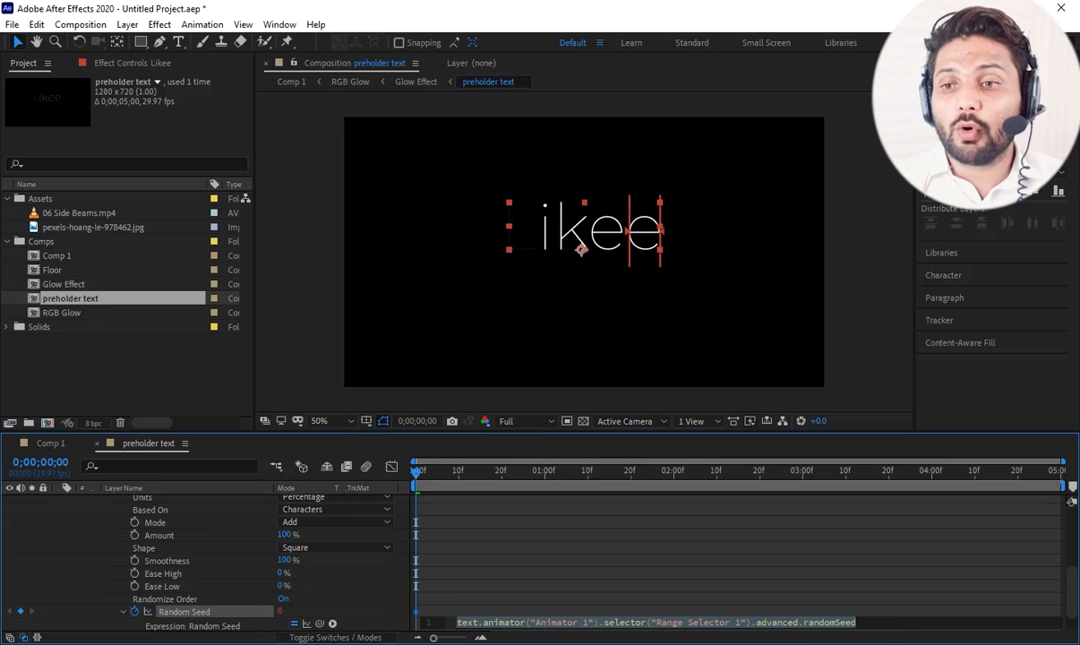
{"action": "type", "text": "time*5"}
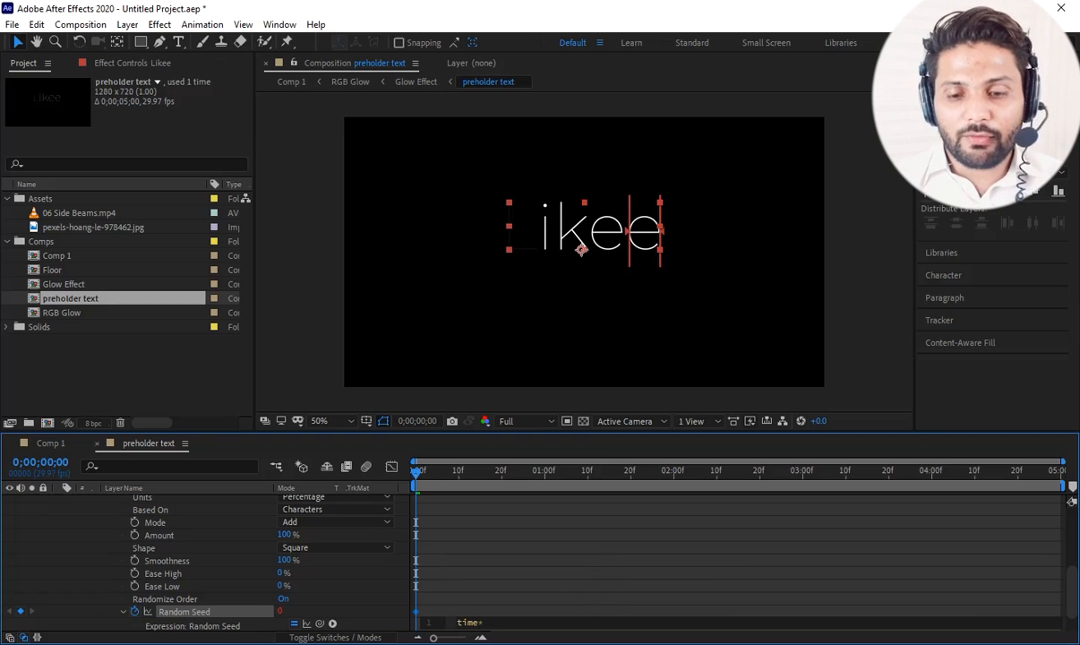
{"action": "left_click", "coordinate": [85, 574]}
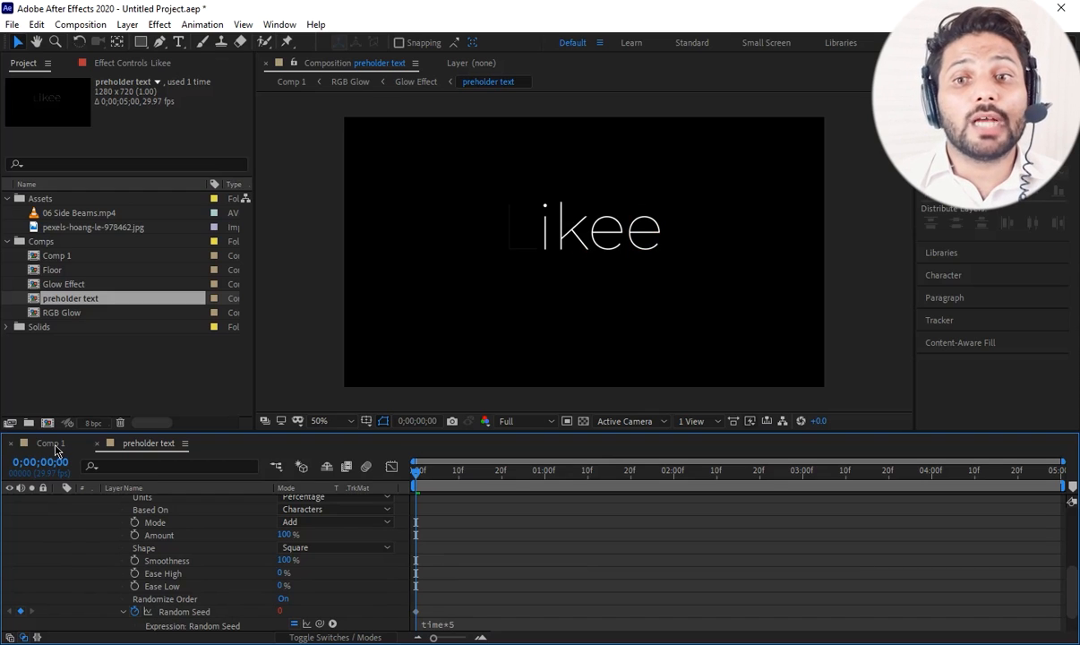
Return to Comp 1 and play the animation from the start to check the flickering neon letters
{"action": "left_click", "coordinate": [51, 443]}
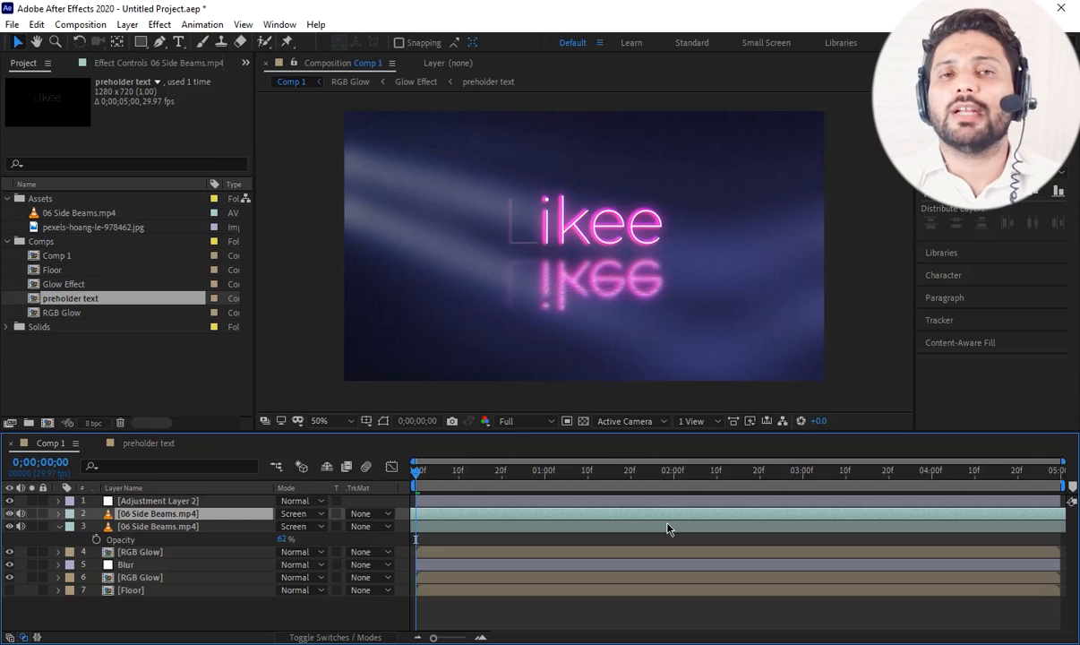
{"action": "key", "text": "space"}
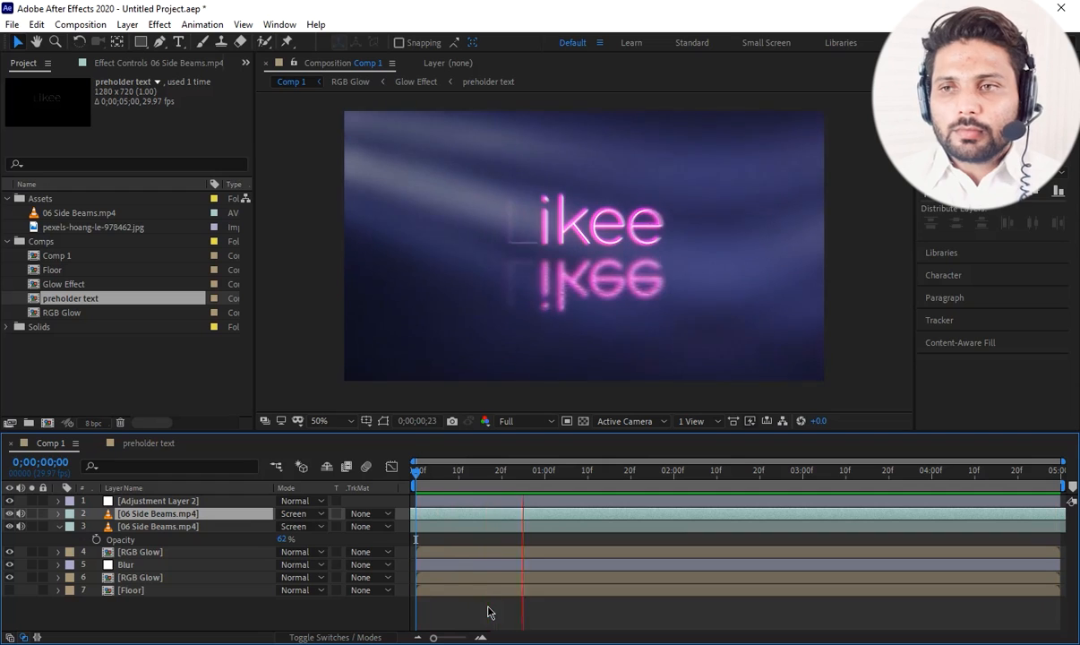
{"action": "left_click_drag", "start_coordinate": [484, 475], "coordinate": [368, 479]}
{"action": "key", "text": "space"}
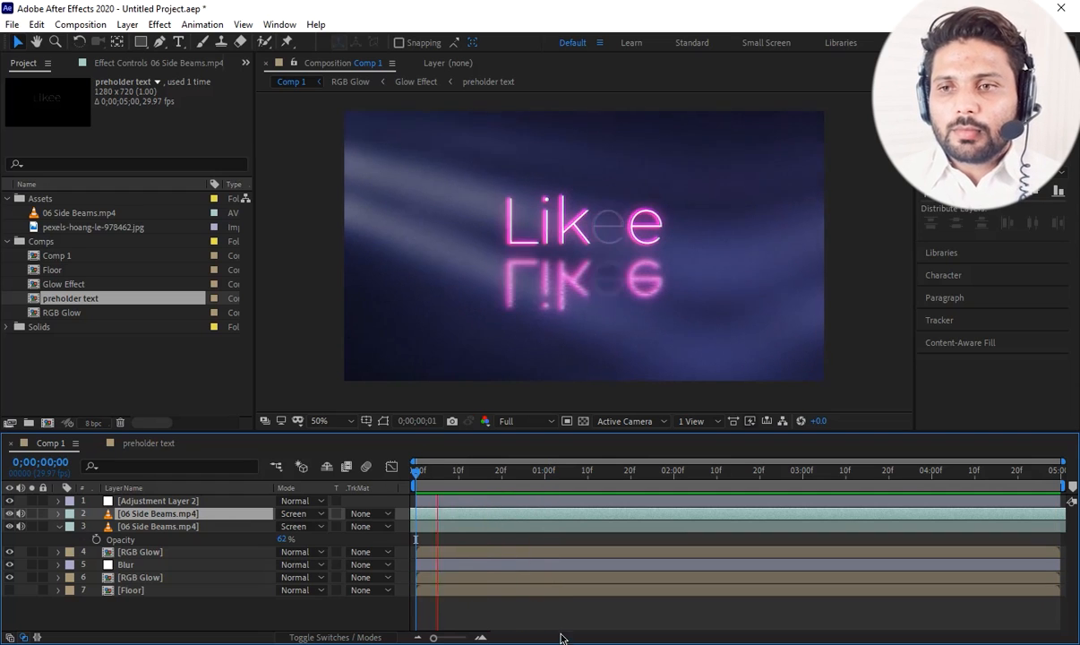